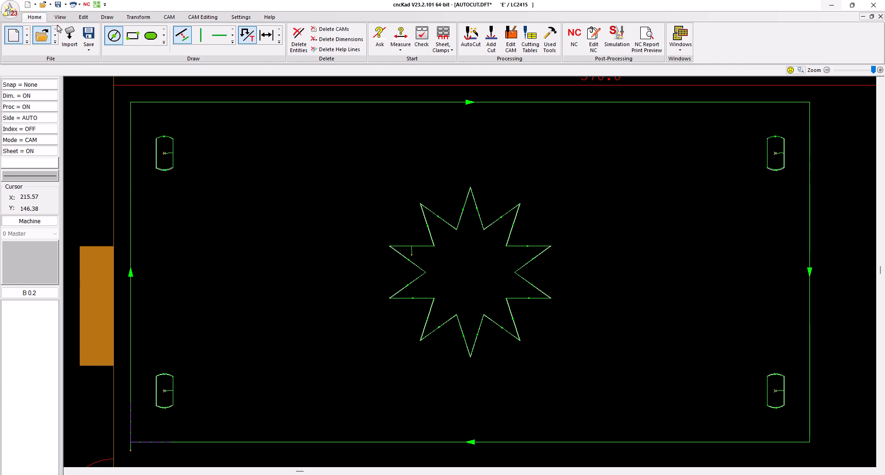
- In AutoCut, disable the technology table for entry and exit, and set the parts to an Arc 90 approach with exit length 2
{"action": "left_click", "coordinate": [473, 40]}
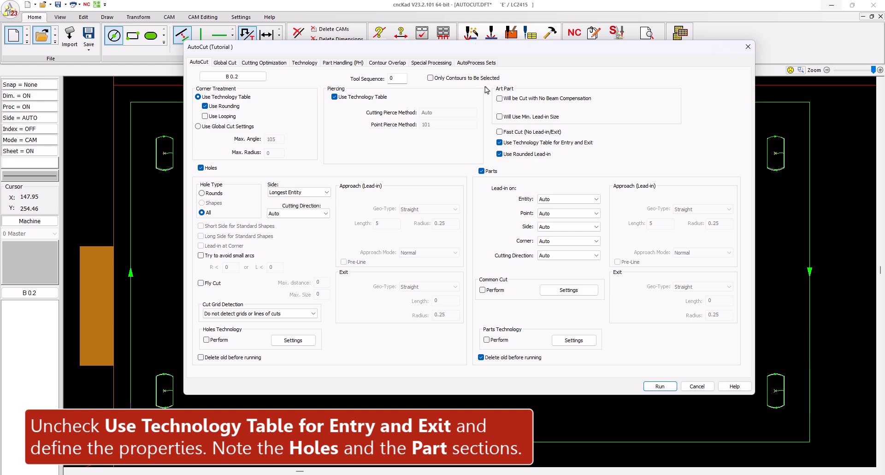
{"action": "left_click", "coordinate": [499, 143]}
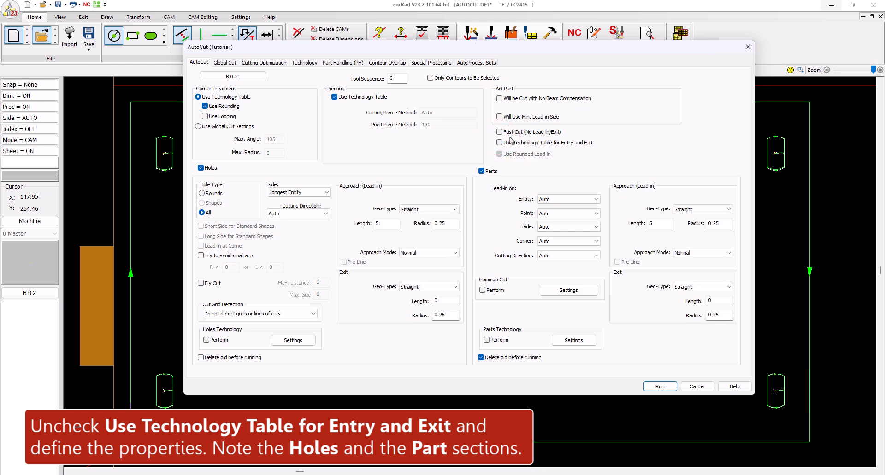
{"action": "left_click", "coordinate": [712, 212]}
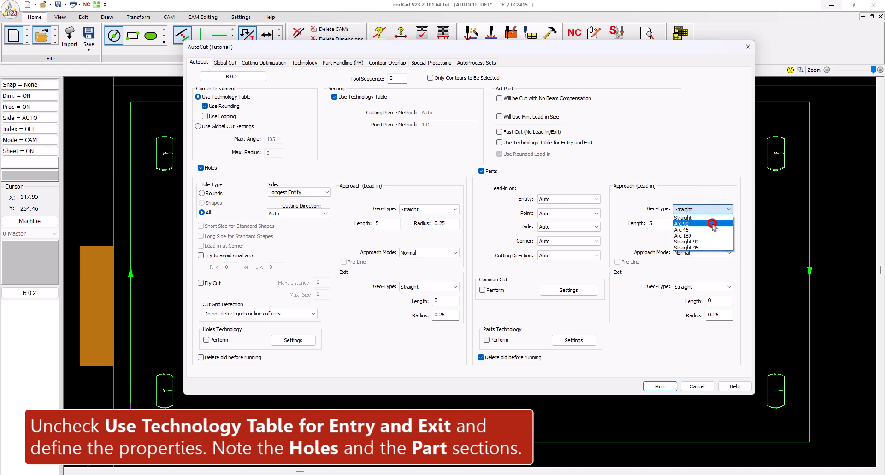
{"action": "left_click", "coordinate": [714, 224]}
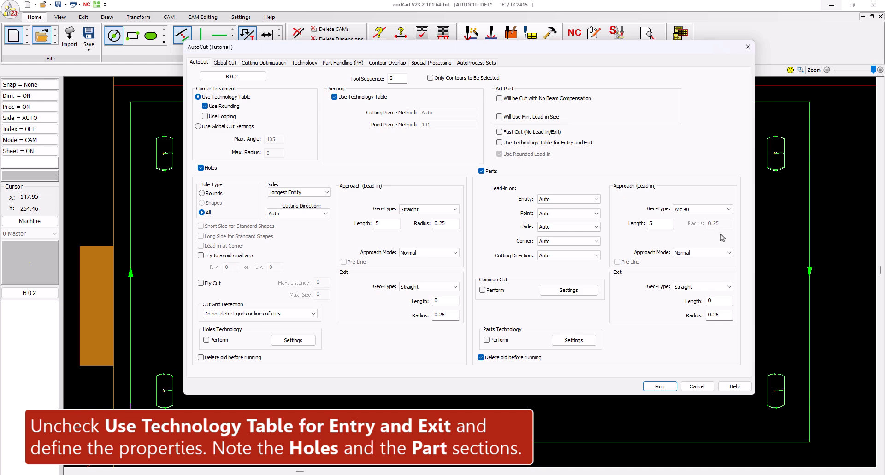
{"action": "left_click", "coordinate": [728, 286]}
{"action": "left_click", "coordinate": [728, 287]}
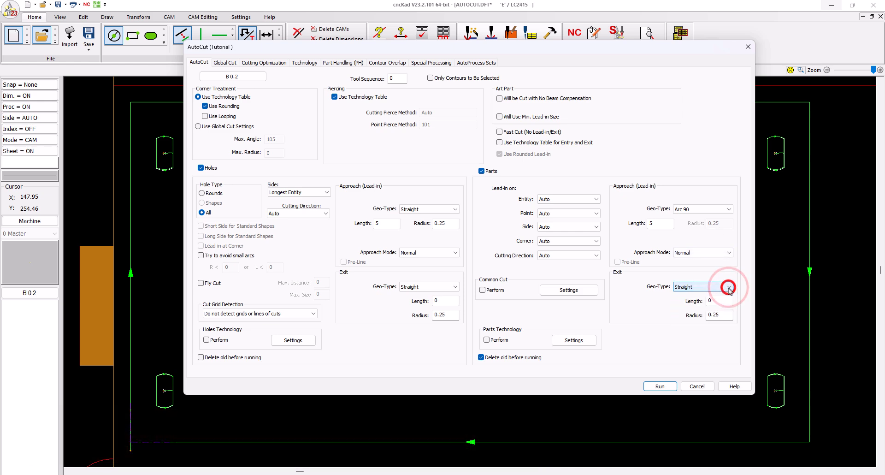
{"action": "double_click", "coordinate": [724, 301]}
{"action": "type", "text": "2"}
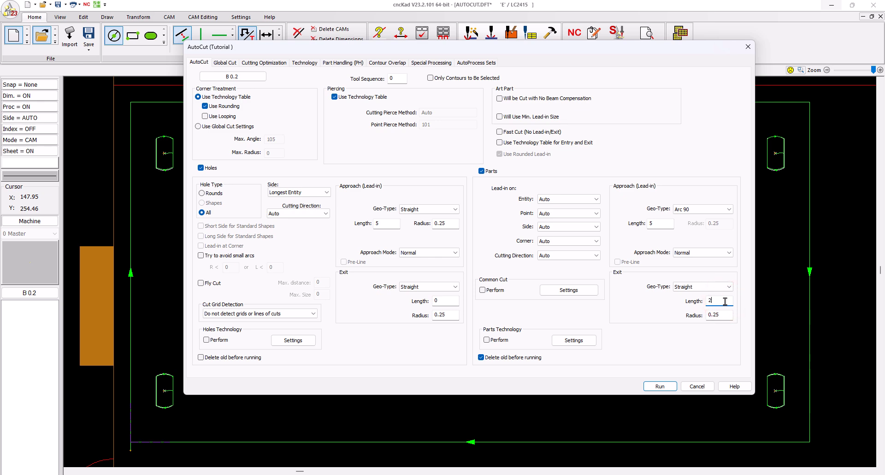
- Set the holes' approach to Arc 90 and their exit length to 2
{"action": "left_click", "coordinate": [454, 209]}
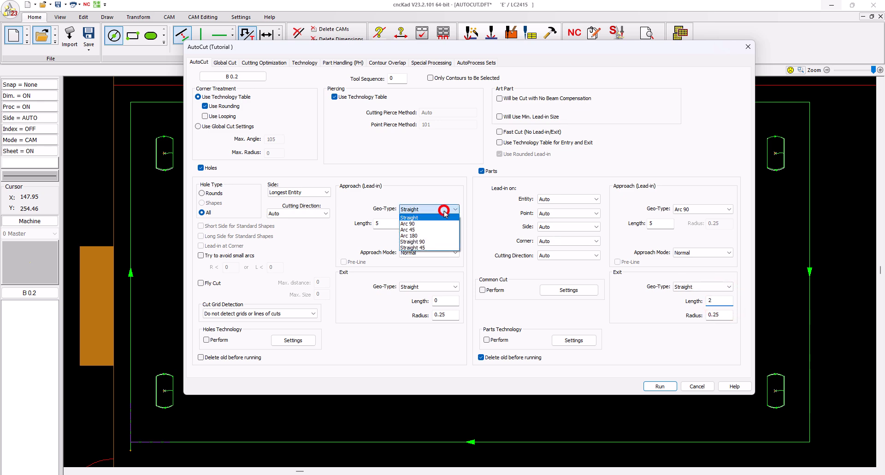
{"action": "left_click", "coordinate": [445, 228]}
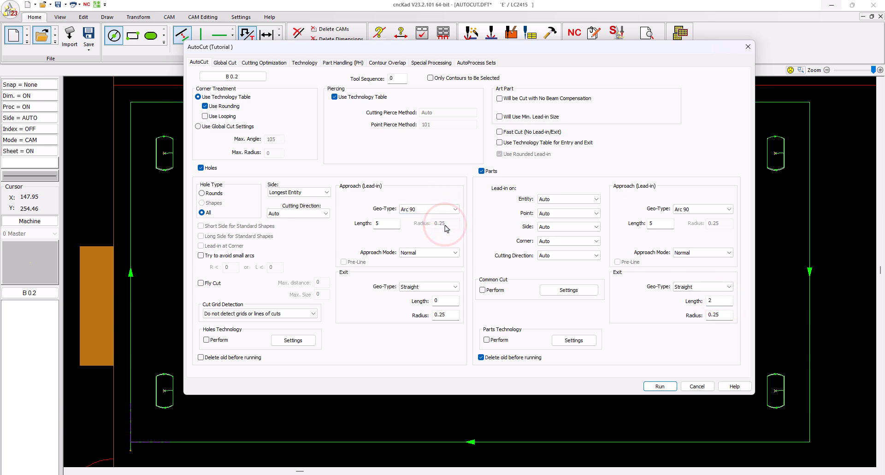
{"action": "double_click", "coordinate": [454, 300]}
{"action": "type", "text": "2"}
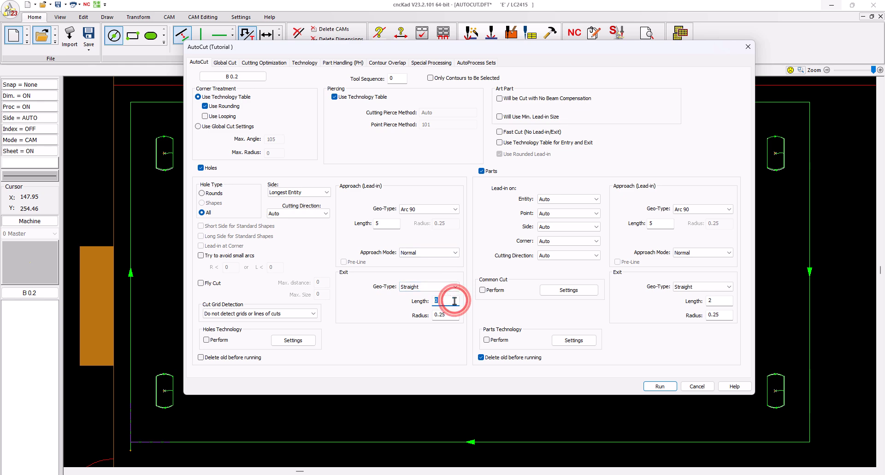
- Run AutoCut with old hole cuts deleted before running, and inspect the entry and exit on the star contour
{"action": "left_click", "coordinate": [200, 358]}
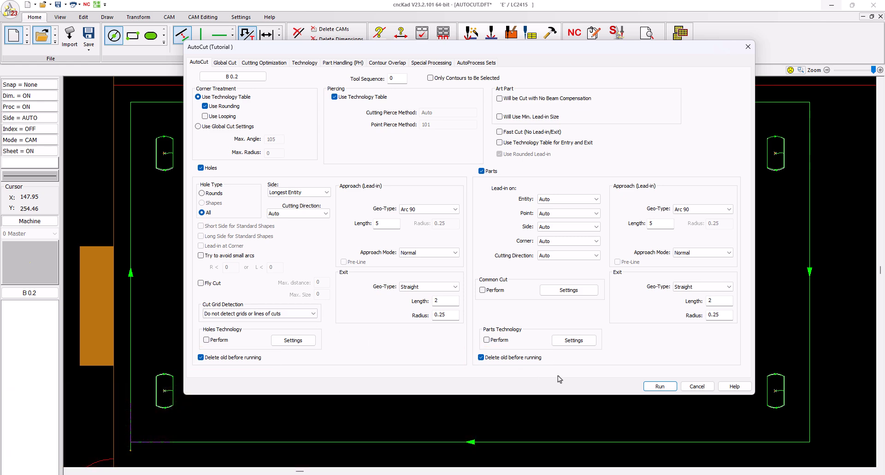
{"action": "left_click", "coordinate": [659, 387]}
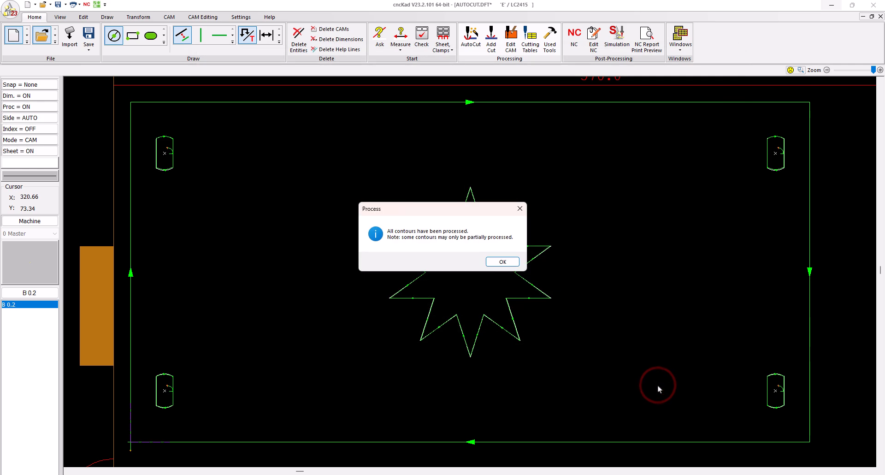
{"action": "left_click", "coordinate": [502, 262]}
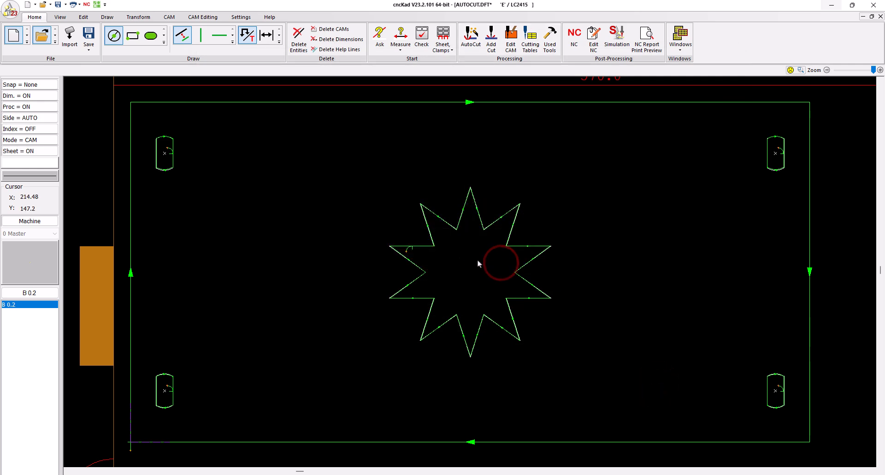
{"action": "scroll", "coordinate": [404, 254], "scroll_direction": "up", "scroll_amount": 5}
{"action": "scroll", "coordinate": [402, 251], "scroll_direction": "up", "scroll_amount": 1}
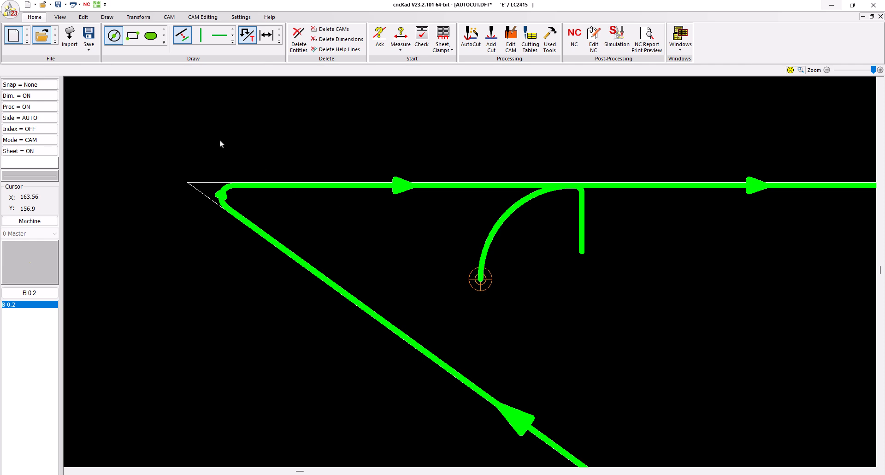
- Return to the whole part and set the AutoCut exit geometry to Arc 45 for both parts and holes
{"action": "left_click", "coordinate": [60, 17]}
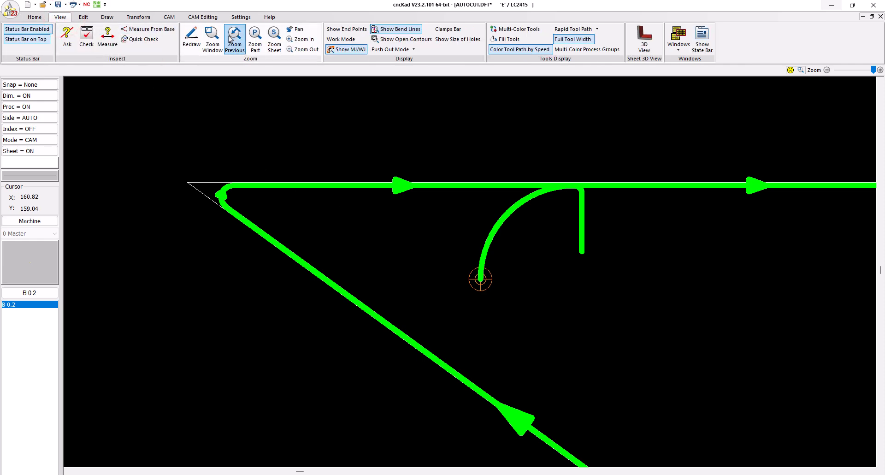
{"action": "left_click", "coordinate": [255, 38]}
{"action": "left_click", "coordinate": [34, 17]}
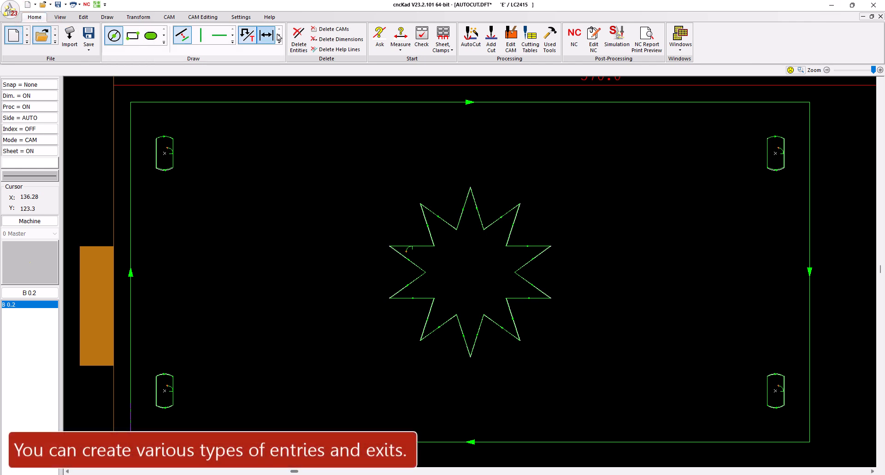
{"action": "left_click", "coordinate": [477, 40]}
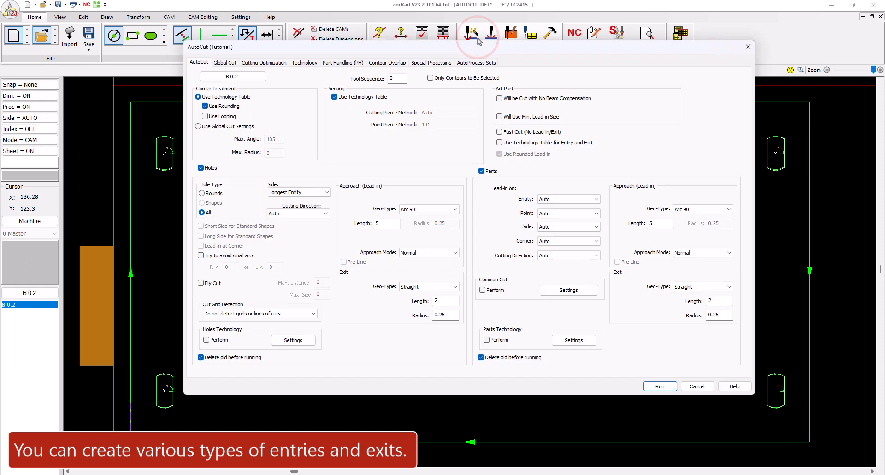
{"action": "left_click", "coordinate": [701, 286]}
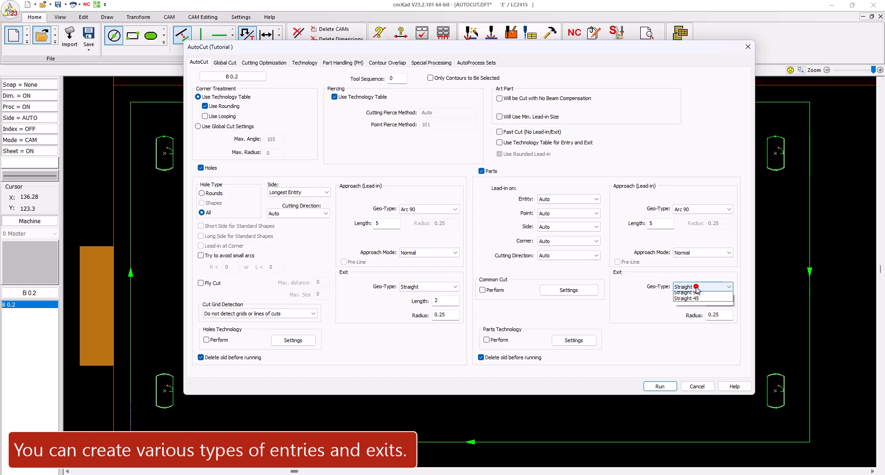
{"action": "left_click", "coordinate": [698, 306]}
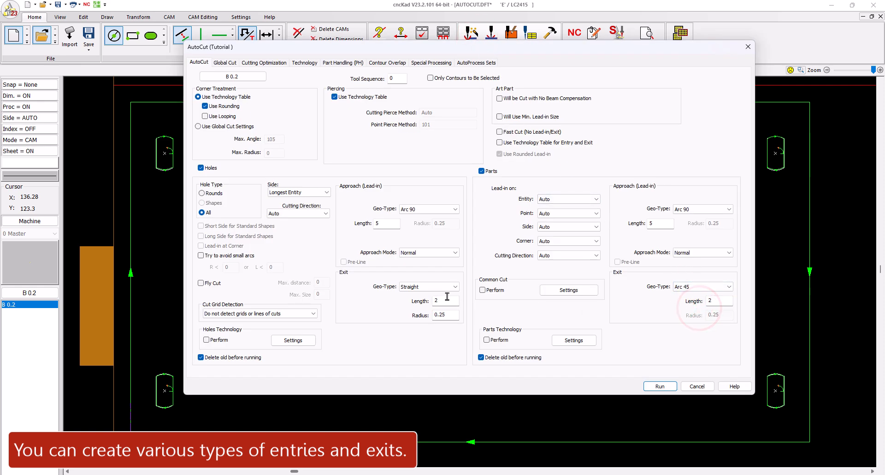
{"action": "left_click", "coordinate": [421, 286]}
{"action": "left_click", "coordinate": [415, 306]}
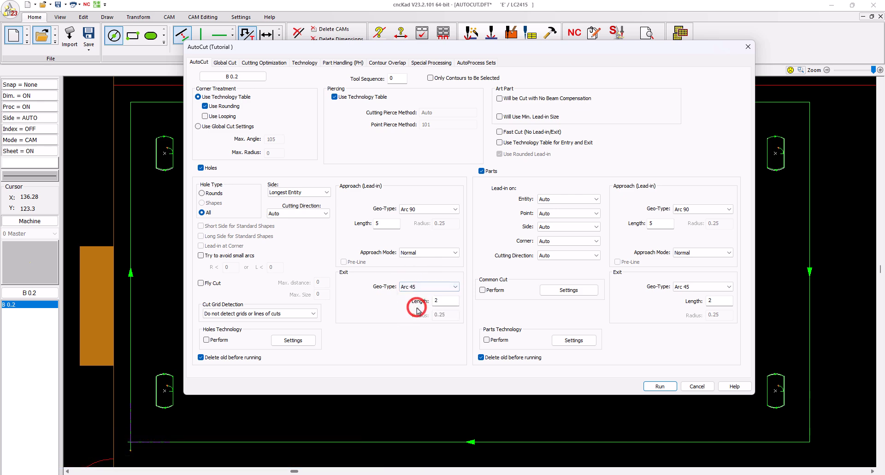
- Run AutoCut with the Arc 45 exits and check the exit on the star contour
{"action": "left_click", "coordinate": [659, 387]}
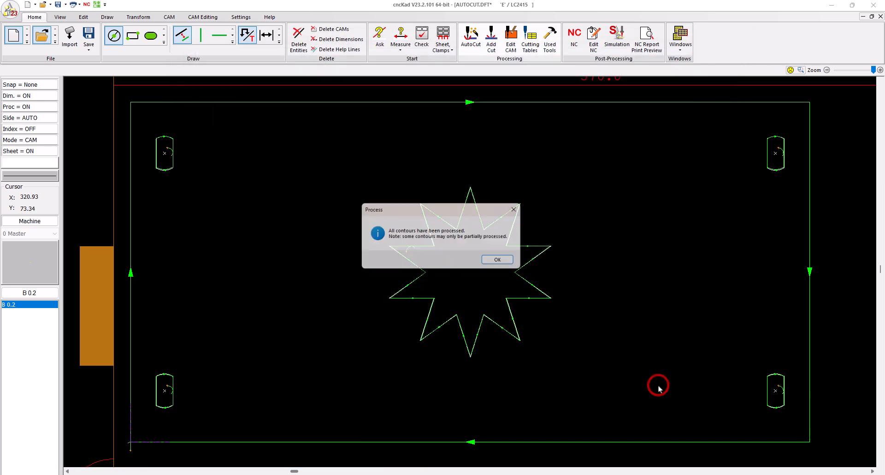
{"action": "left_click", "coordinate": [501, 264]}
{"action": "scroll", "coordinate": [409, 250], "scroll_direction": "up", "scroll_amount": 6}
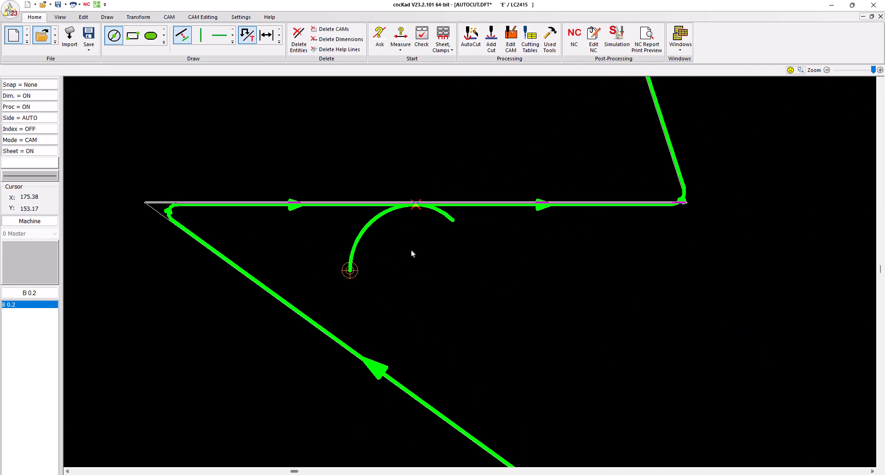
{"action": "scroll", "coordinate": [411, 251], "scroll_direction": "down", "scroll_amount": 6}
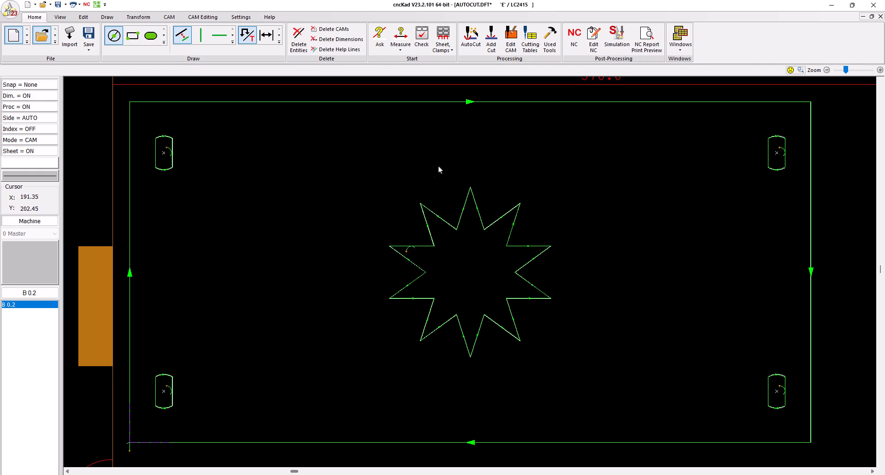
- Set the AutoCut approach geometry to Arc 180 for both parts and holes
{"action": "left_click", "coordinate": [469, 39]}
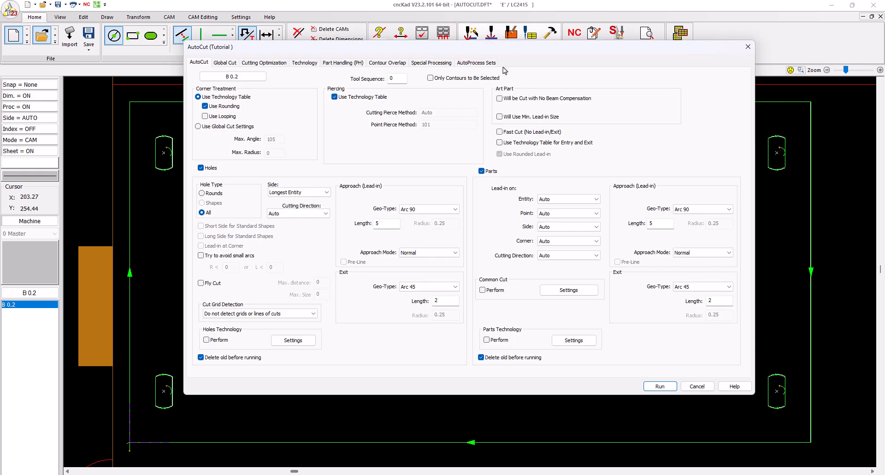
{"action": "left_click", "coordinate": [705, 209]}
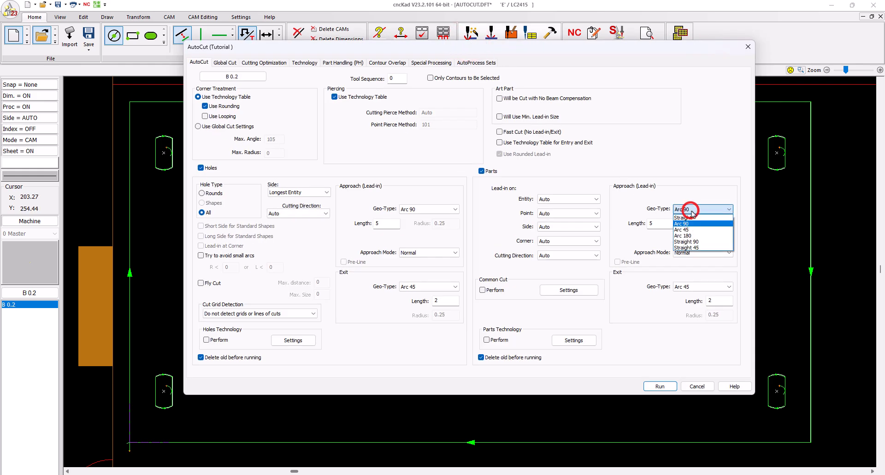
{"action": "left_click", "coordinate": [695, 236]}
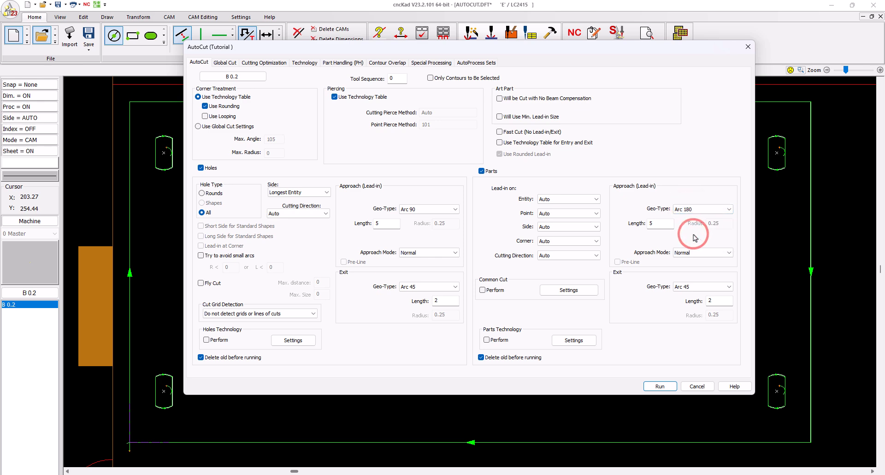
{"action": "left_click", "coordinate": [450, 209]}
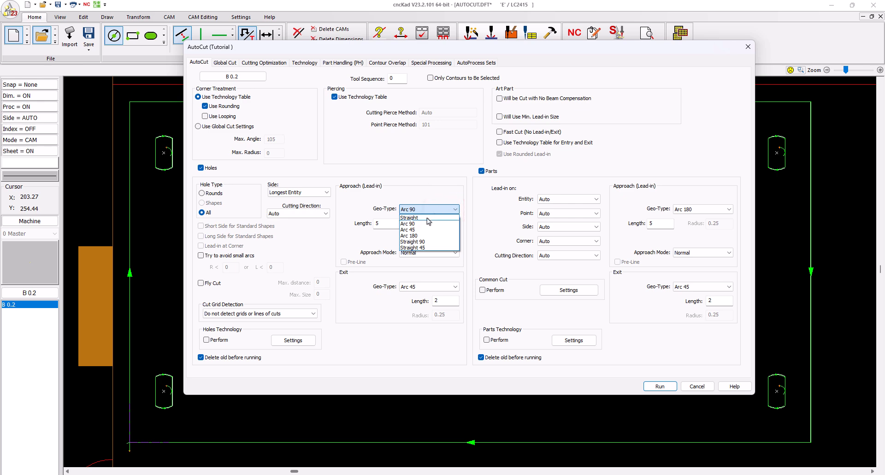
{"action": "left_click", "coordinate": [416, 235]}
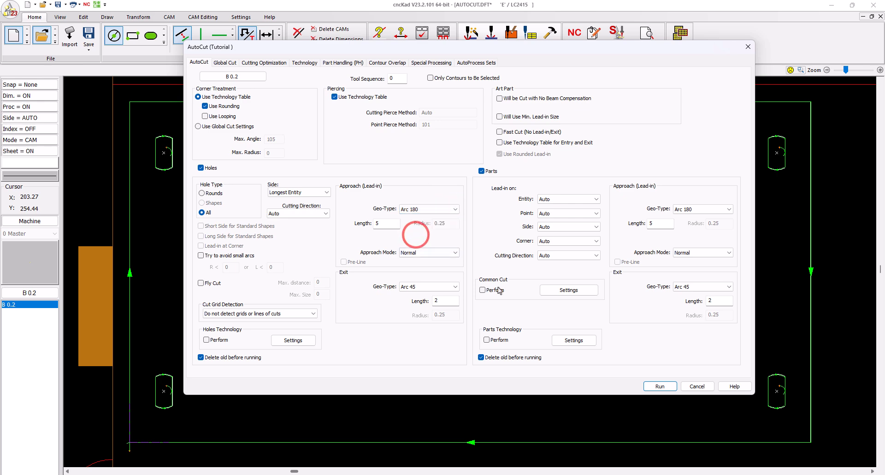
- Run AutoCut with the Arc 180 approaches and check the lead-in on the star contour
{"action": "left_click", "coordinate": [663, 387]}
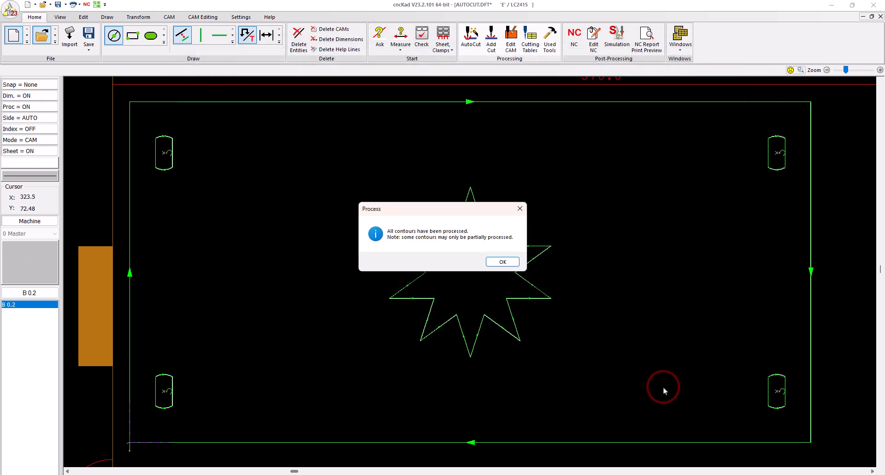
{"action": "left_click", "coordinate": [502, 261]}
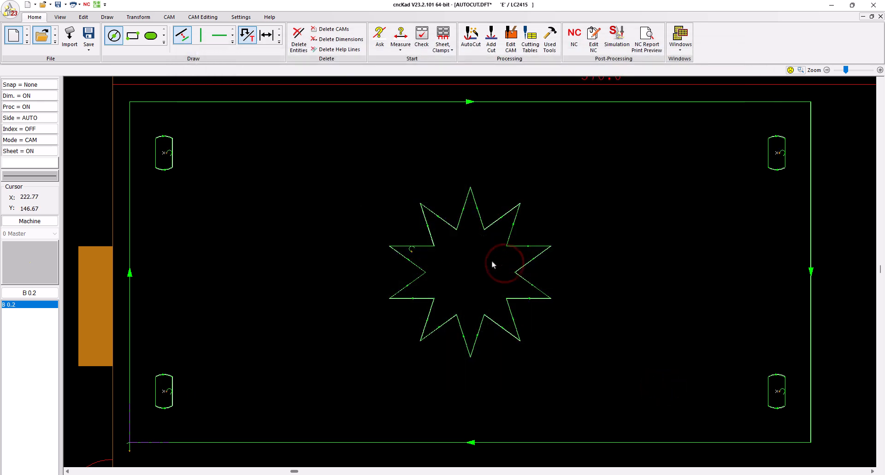
{"action": "scroll", "coordinate": [402, 257], "scroll_direction": "up", "scroll_amount": 5}
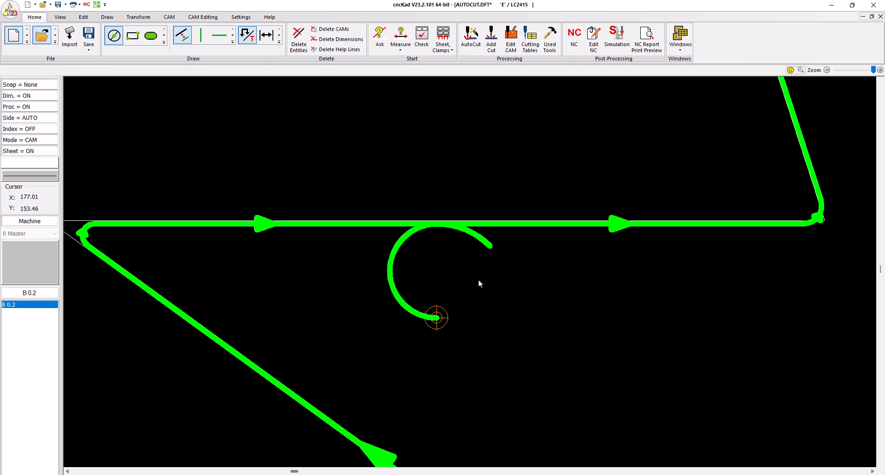
{"action": "scroll", "coordinate": [478, 278], "scroll_direction": "down", "scroll_amount": 5}
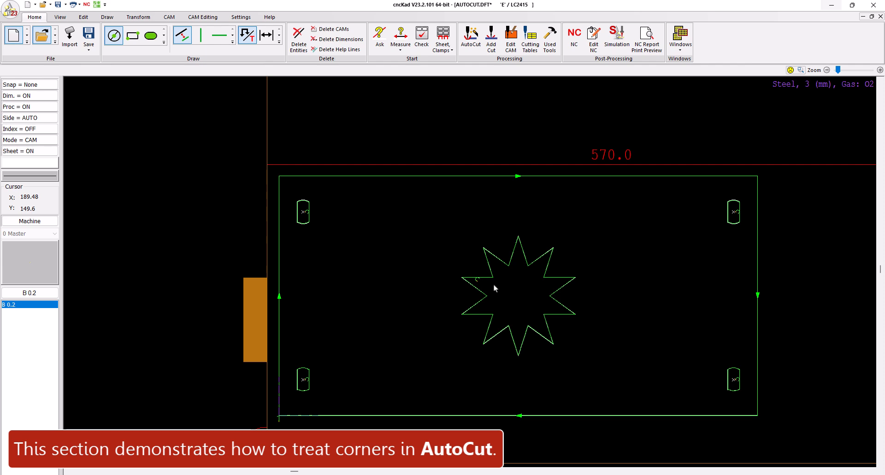
- Set AutoCut corner treatment to the global cut settings and use the technology table for entry and exit
{"action": "left_click", "coordinate": [470, 36]}
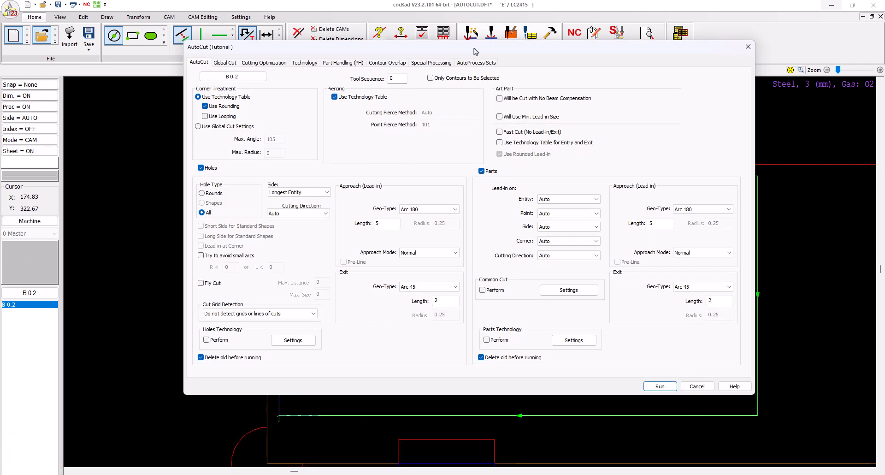
{"action": "left_click", "coordinate": [237, 127]}
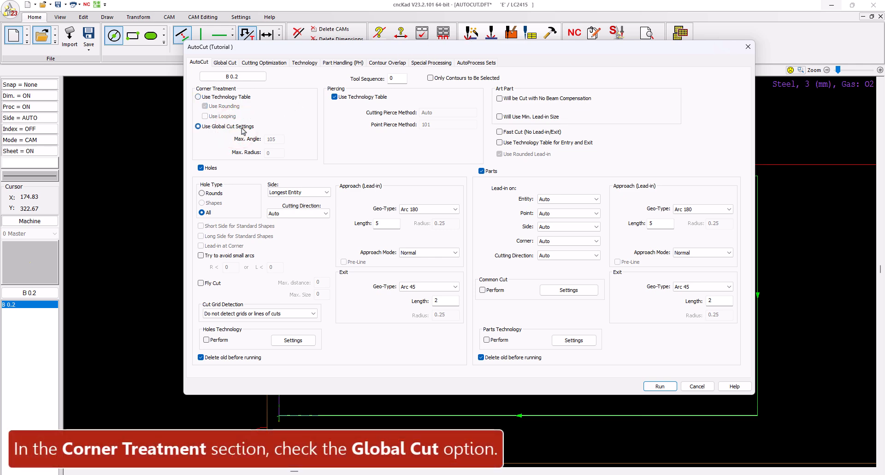
{"action": "left_click", "coordinate": [499, 143]}
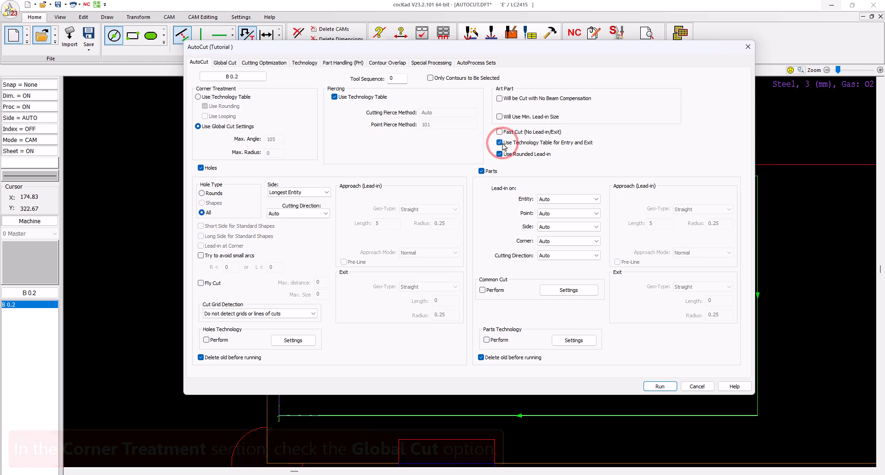
- In the global cut settings, set the maximum corner angle to 90 and activate corner loops with size 5
{"action": "left_click", "coordinate": [224, 63]}
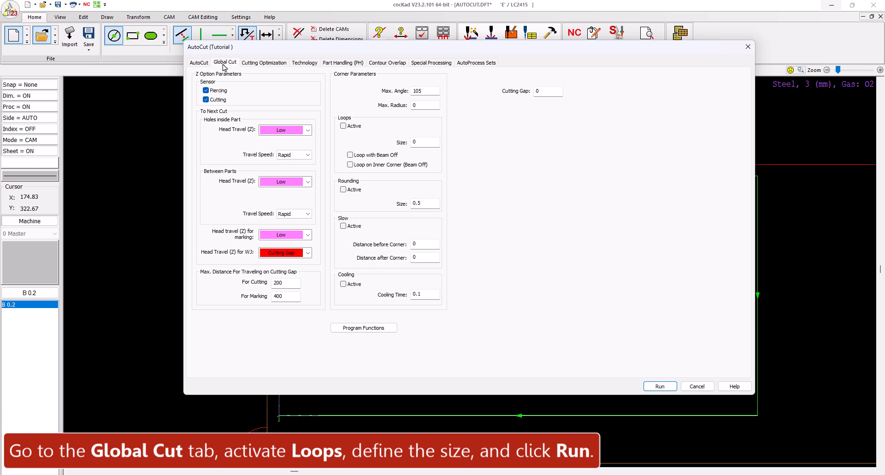
{"action": "double_click", "coordinate": [424, 91]}
{"action": "type", "text": "90"}
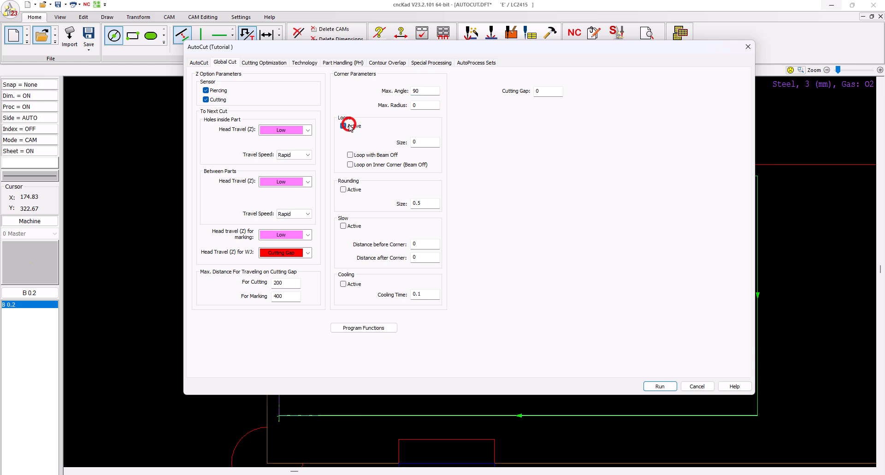
{"action": "double_click", "coordinate": [417, 142]}
- Run AutoCut with the corner loops and check them on the star contour and the part's outer corners
{"action": "left_click", "coordinate": [656, 388]}
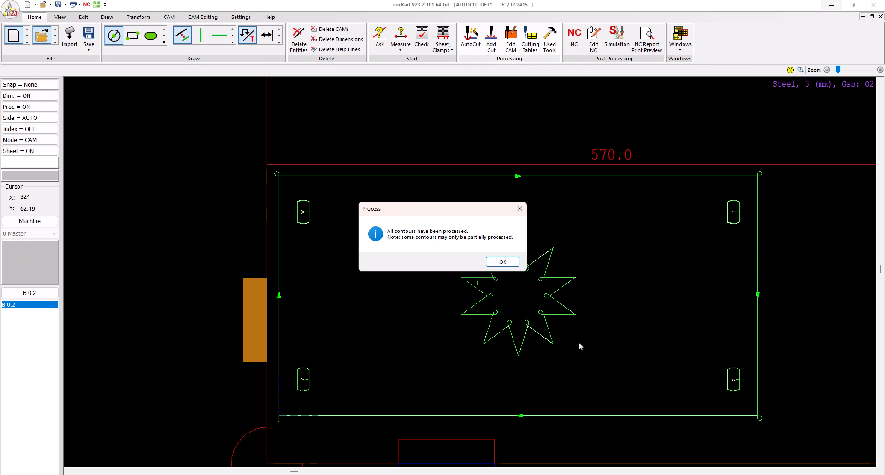
{"action": "left_click", "coordinate": [503, 262]}
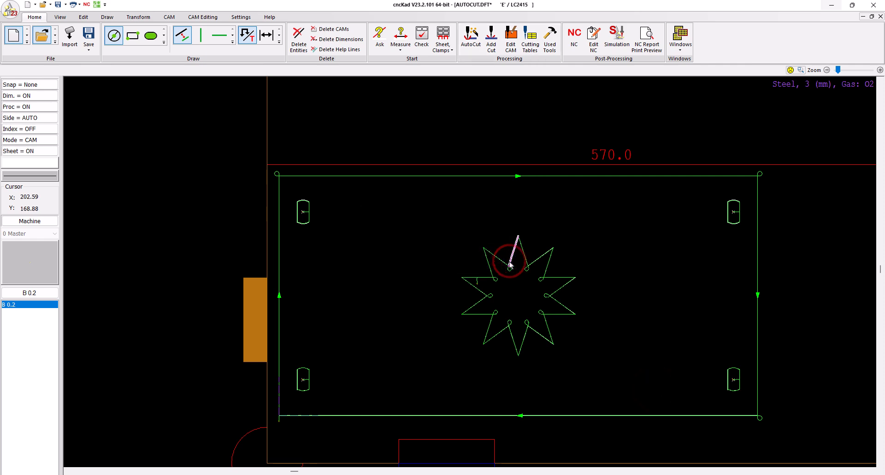
{"action": "scroll", "coordinate": [518, 263], "scroll_direction": "up", "scroll_amount": 3}
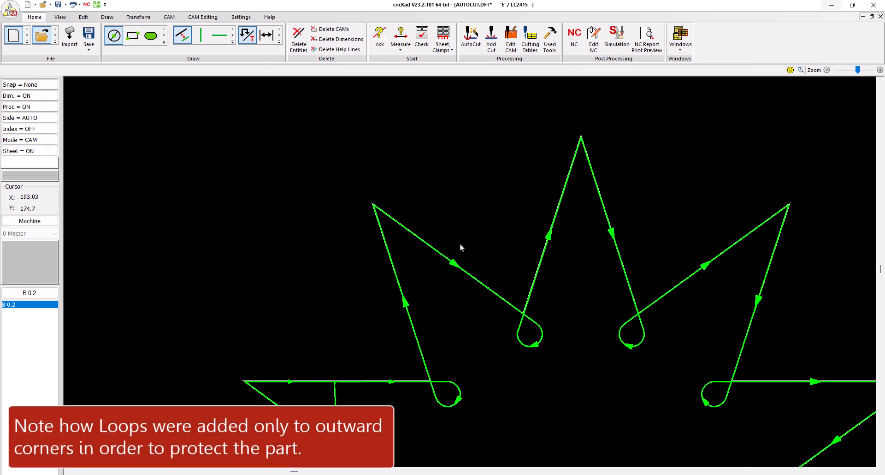
{"action": "scroll", "coordinate": [460, 243], "scroll_direction": "down", "scroll_amount": 5}
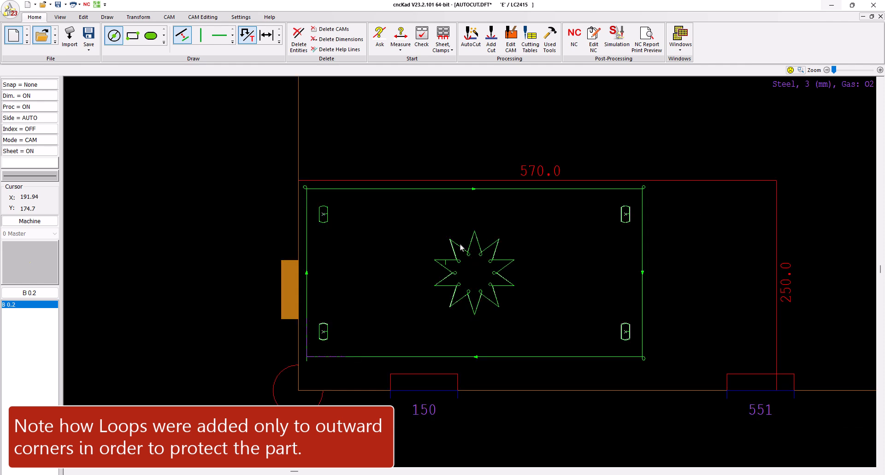
{"action": "scroll", "coordinate": [309, 203], "scroll_direction": "up", "scroll_amount": 3}
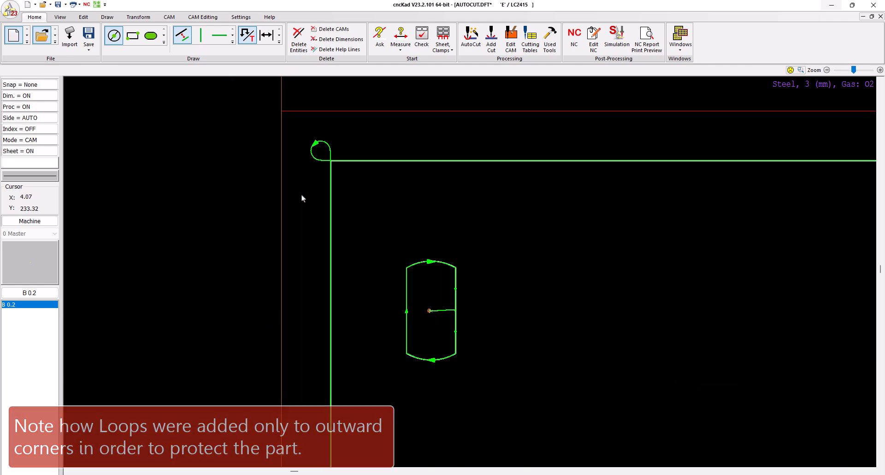
{"action": "scroll", "coordinate": [302, 196], "scroll_direction": "down", "scroll_amount": 3}
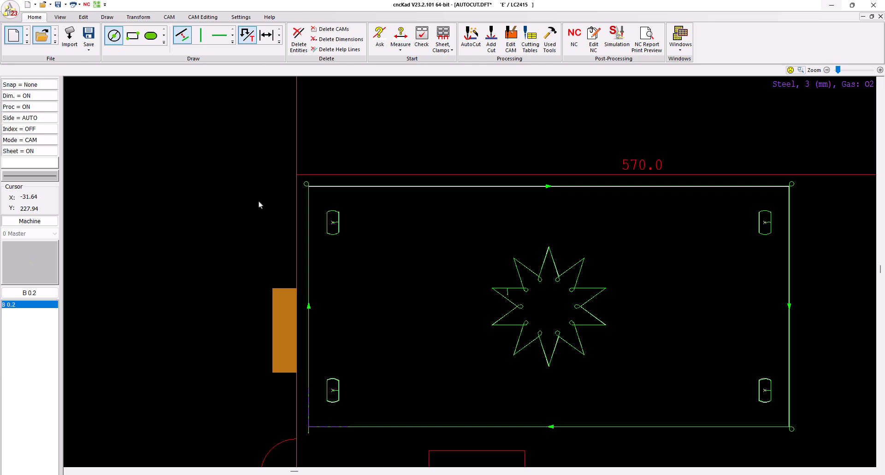
- In AutoCut's global cut settings, turn off the corner loops and activate rounding with size 3
{"action": "left_click", "coordinate": [471, 36]}
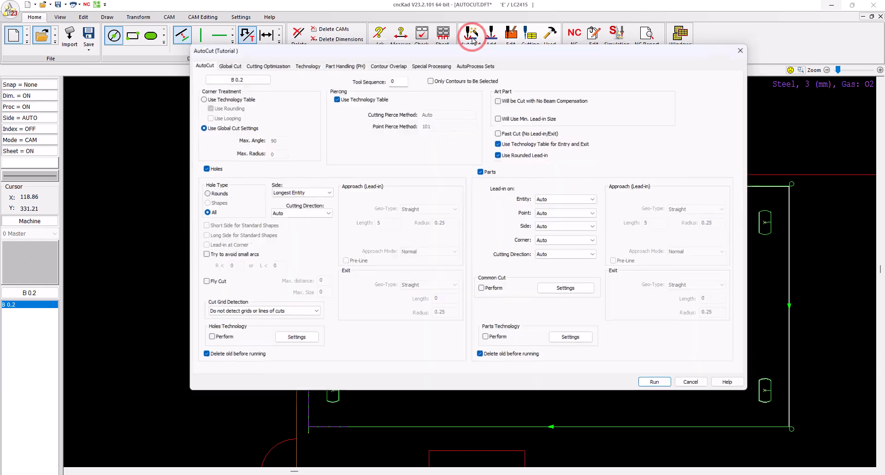
{"action": "left_click", "coordinate": [232, 62]}
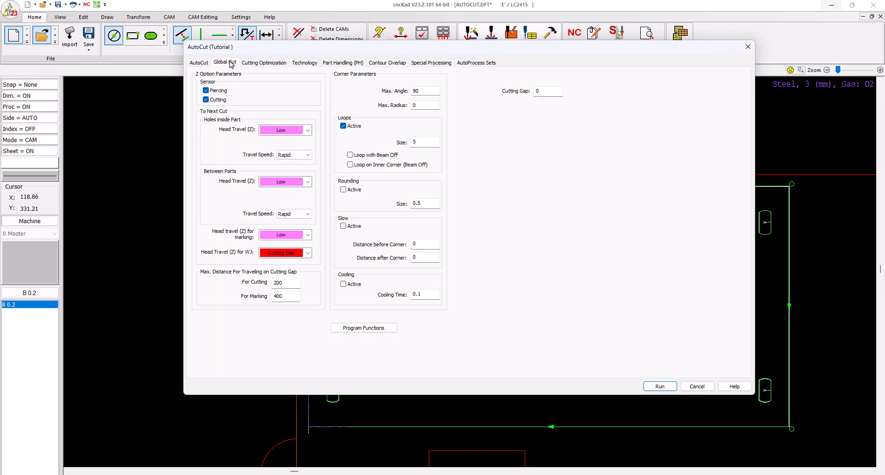
{"action": "left_click", "coordinate": [344, 125]}
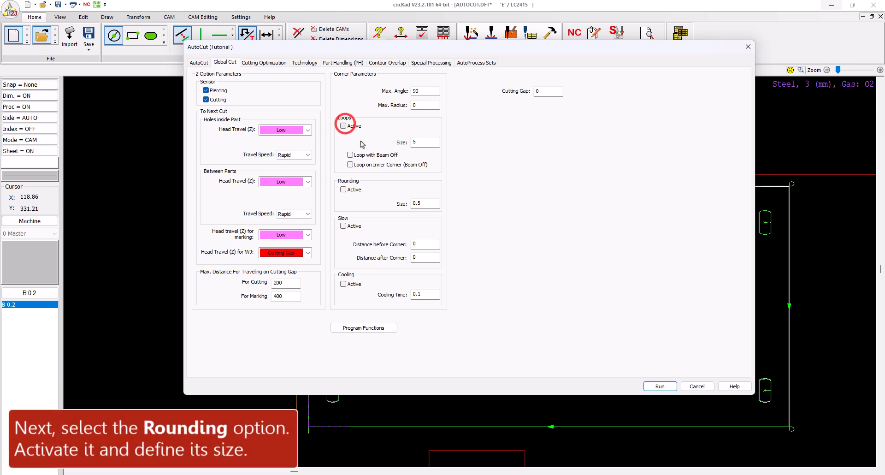
{"action": "left_click", "coordinate": [343, 189]}
{"action": "left_click", "coordinate": [429, 203]}
{"action": "double_click", "coordinate": [429, 204]}
{"action": "type", "text": "3"}
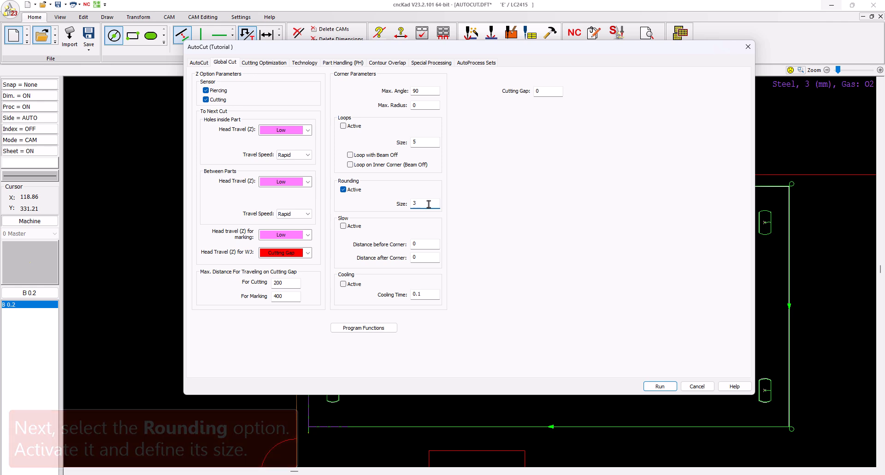
- Run AutoCut with corner rounding, check the star's corners, and return to the whole part
{"action": "left_click", "coordinate": [655, 387]}
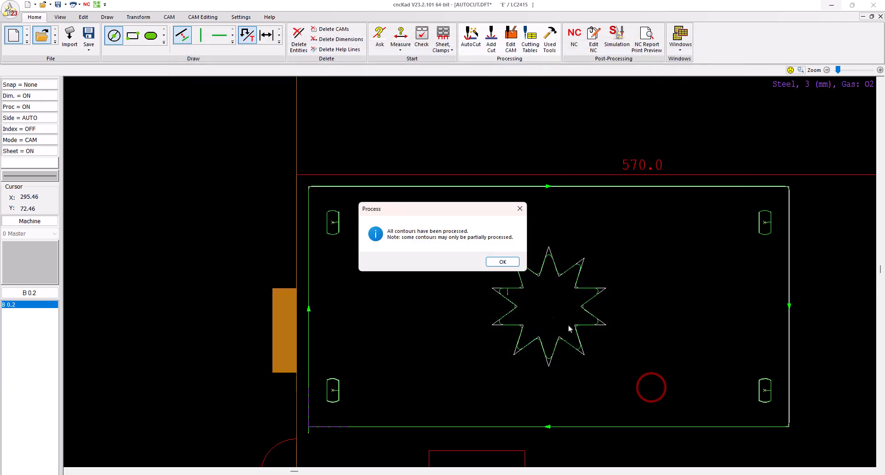
{"action": "left_click", "coordinate": [502, 262]}
{"action": "scroll", "coordinate": [534, 269], "scroll_direction": "up", "scroll_amount": 6}
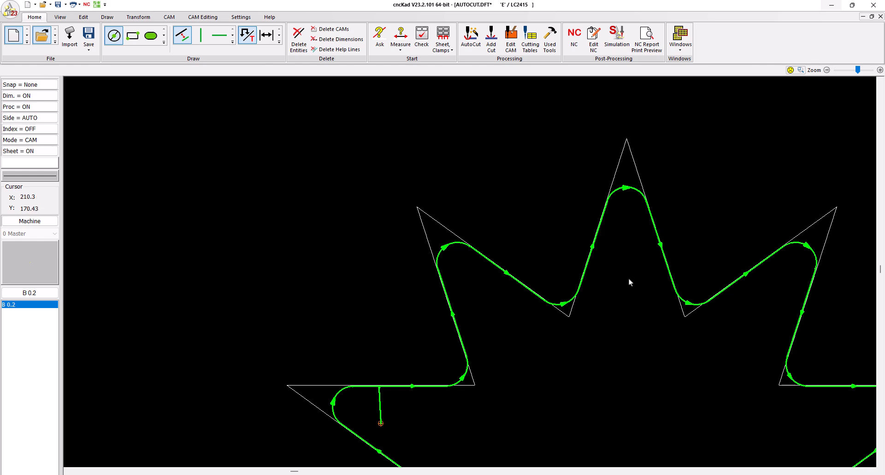
{"action": "left_click", "coordinate": [60, 17]}
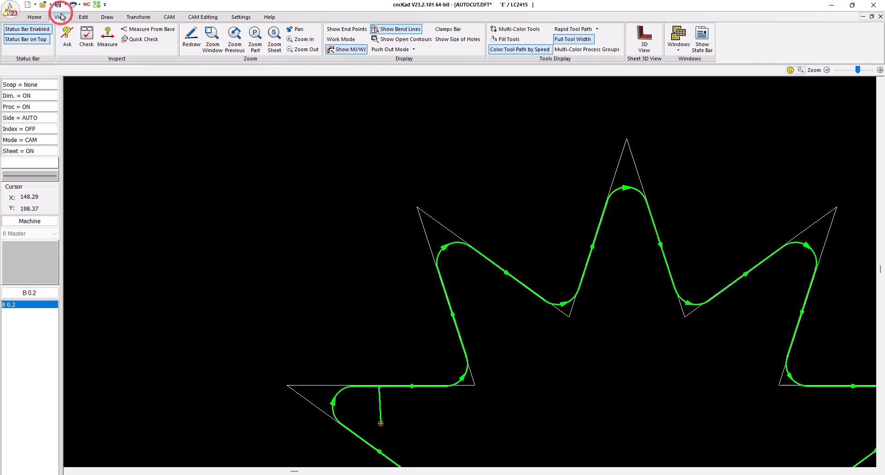
{"action": "left_click", "coordinate": [254, 37]}
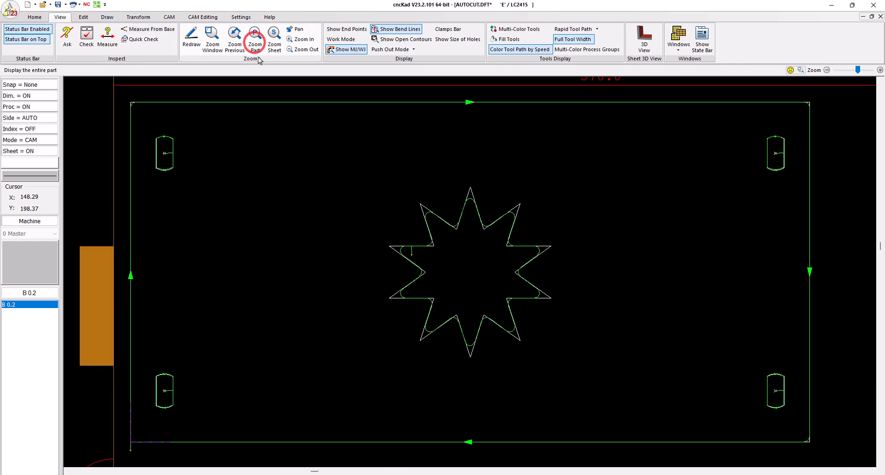
- Replace corner rounding with the Slow option in AutoCut, using a distance of 5 before and 8 after each corner
{"action": "left_click", "coordinate": [34, 17]}
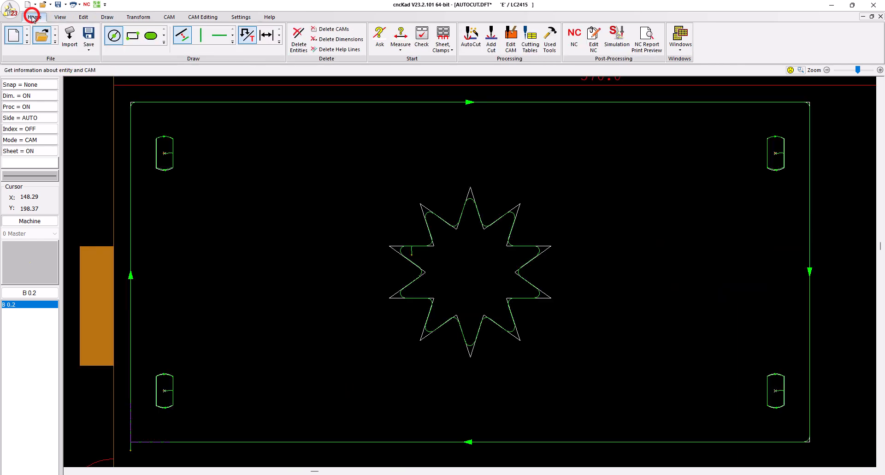
{"action": "left_click", "coordinate": [471, 44]}
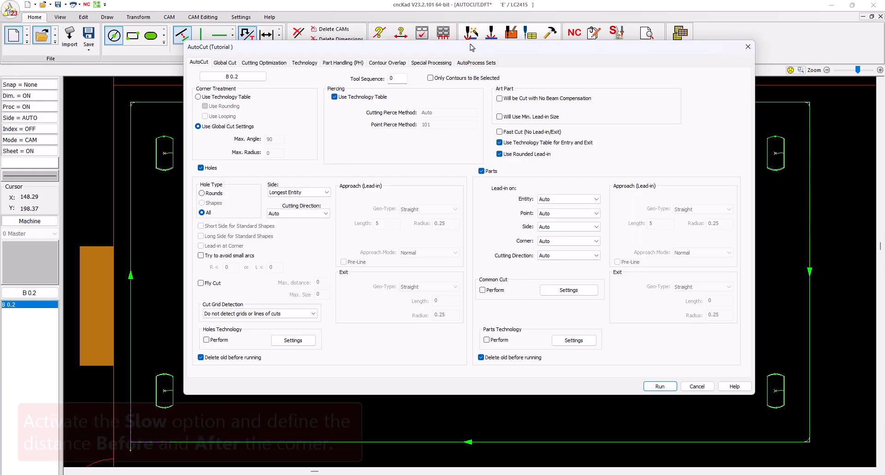
{"action": "left_click", "coordinate": [224, 62]}
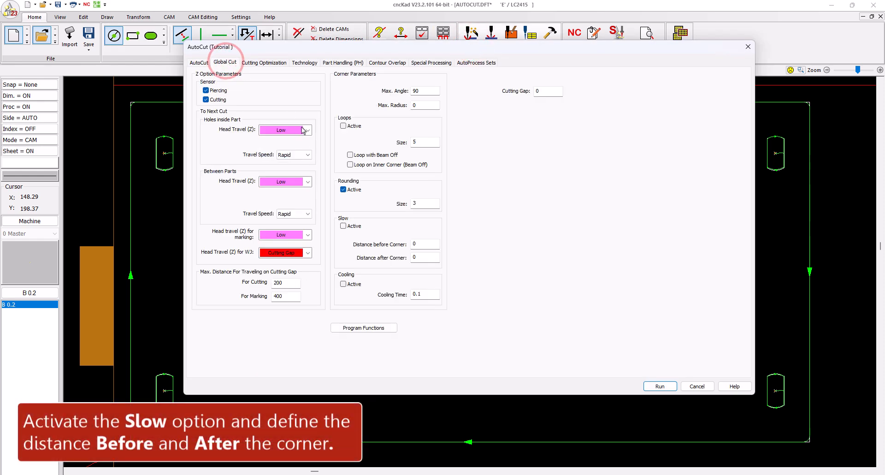
{"action": "left_click", "coordinate": [343, 226]}
{"action": "left_click", "coordinate": [421, 244]}
{"action": "type", "text": "5"}
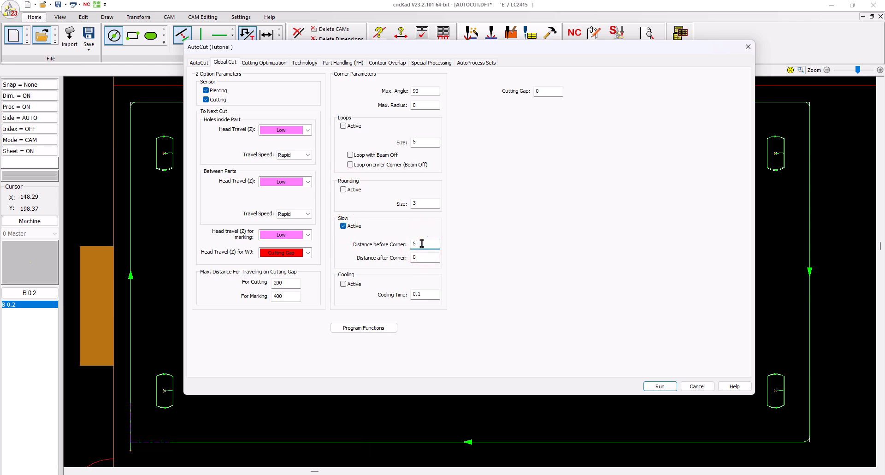
{"action": "key", "text": "BackSpace"}
{"action": "type", "text": "8"}
- Run AutoCut with the Slow option and check the slowed segments at the star's corners
{"action": "left_click", "coordinate": [659, 386]}
{"action": "left_click", "coordinate": [502, 261]}
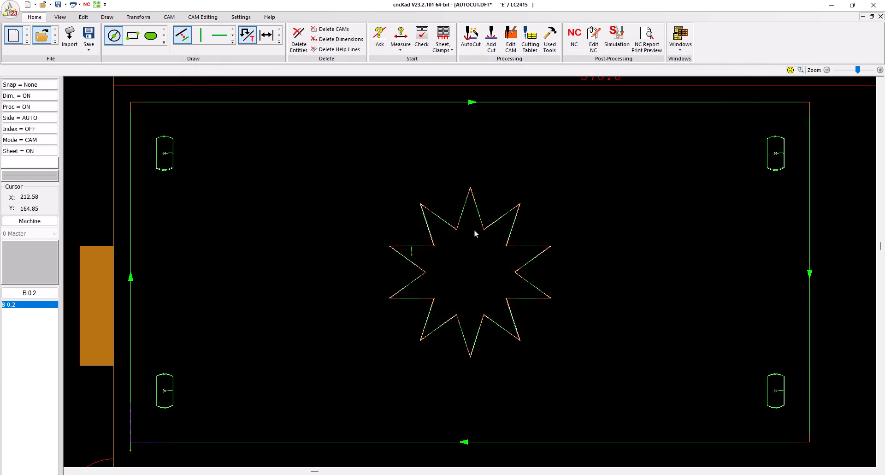
{"action": "scroll", "coordinate": [432, 200], "scroll_direction": "up", "scroll_amount": 3}
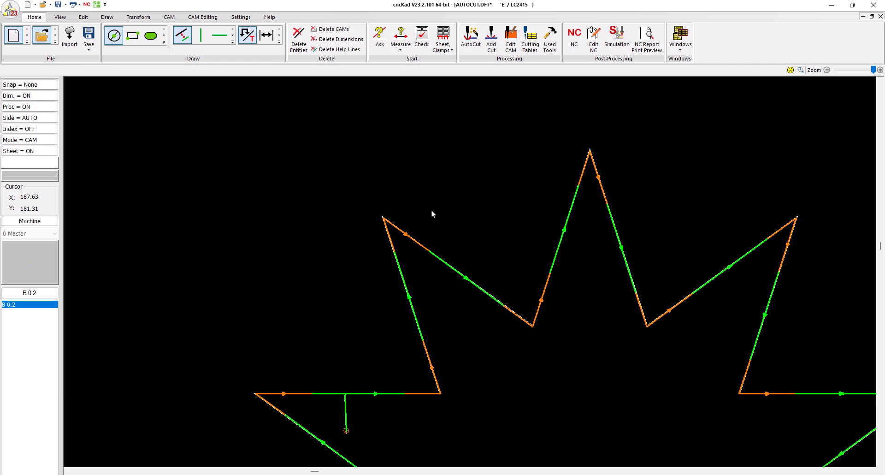
- Set the maximum corner angle to 40 in AutoCut's global cut settings and process the part again
{"action": "left_click", "coordinate": [468, 45]}
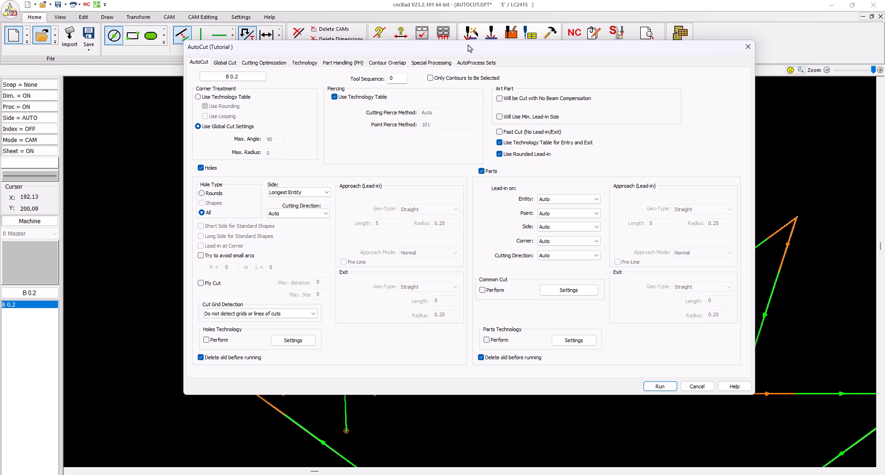
{"action": "left_click", "coordinate": [225, 62]}
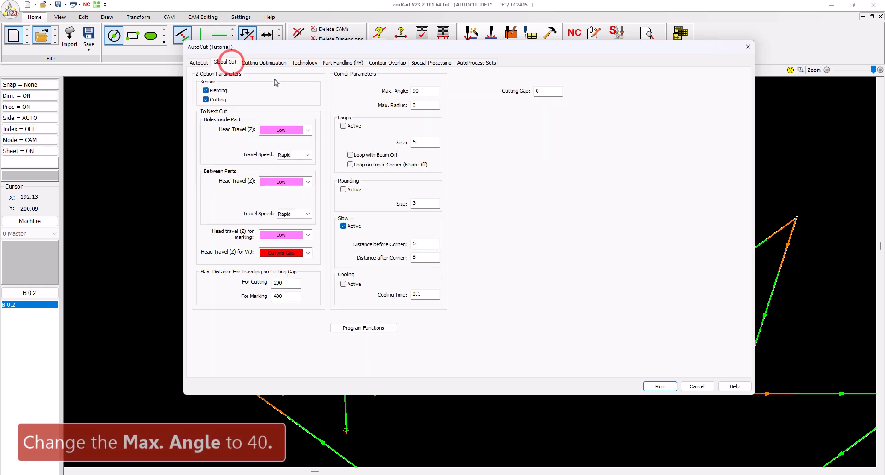
{"action": "double_click", "coordinate": [424, 91]}
{"action": "type", "text": "40"}
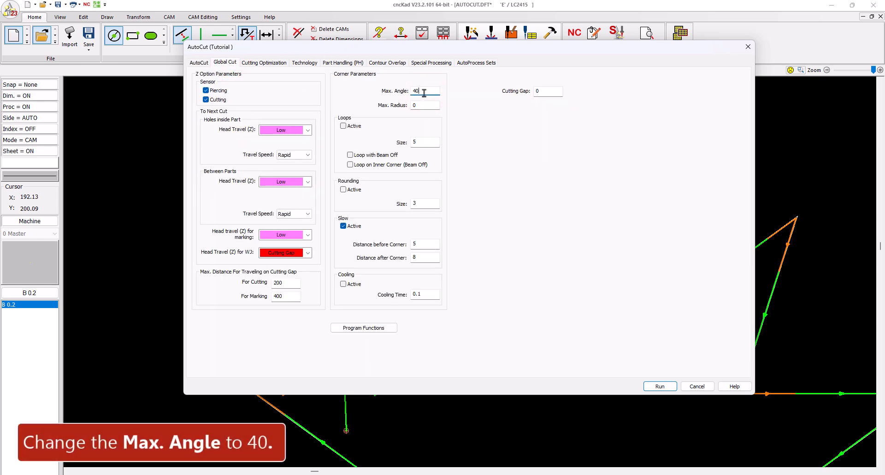
{"action": "left_click", "coordinate": [658, 387]}
{"action": "left_click", "coordinate": [503, 262]}
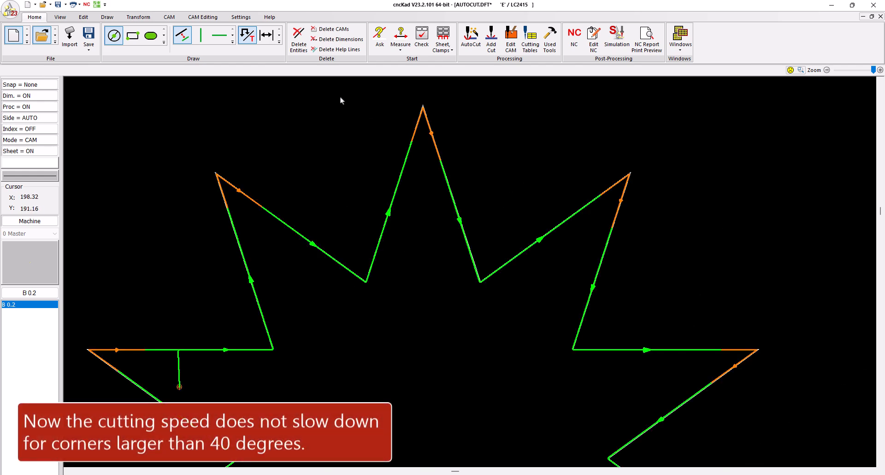
- Add an angle dimension between the two sides of the star's uppermost point, placed below the point
{"action": "left_click", "coordinate": [280, 41]}
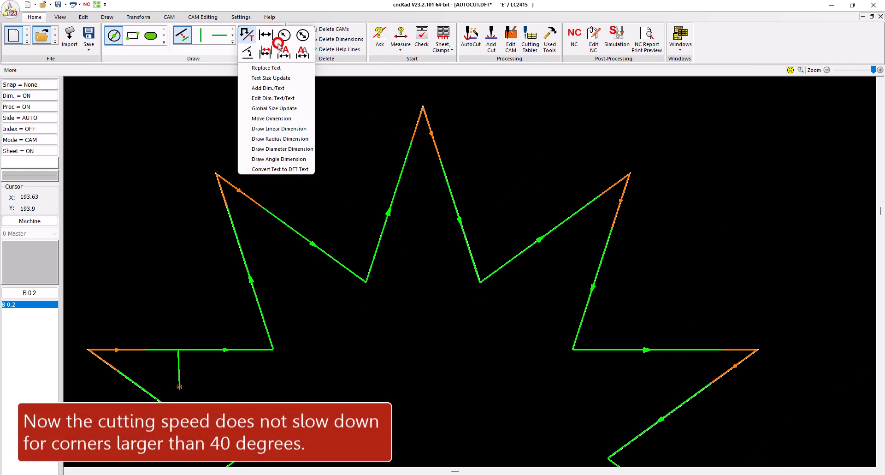
{"action": "left_click", "coordinate": [248, 53]}
{"action": "left_click", "coordinate": [381, 257]}
{"action": "left_click", "coordinate": [455, 262]}
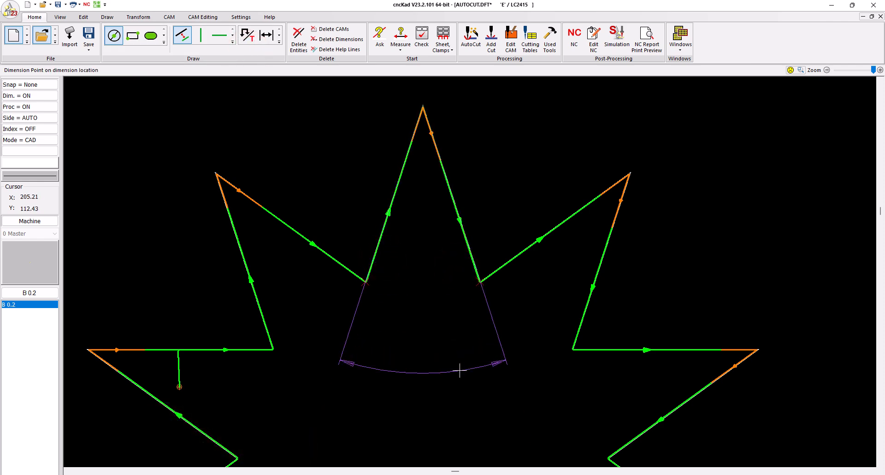
{"action": "left_click", "coordinate": [459, 370]}
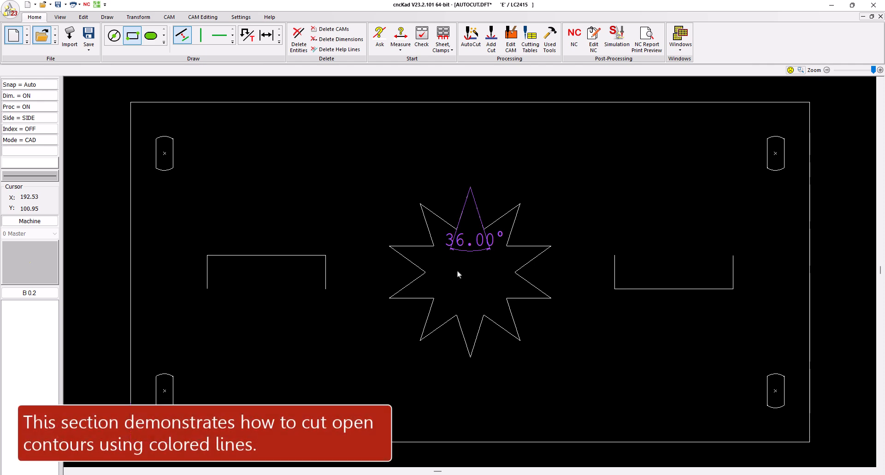
- Set corner treatment to the technology table without rounding or looping and run AutoCut on the part with two open contours
{"action": "left_click", "coordinate": [471, 45]}
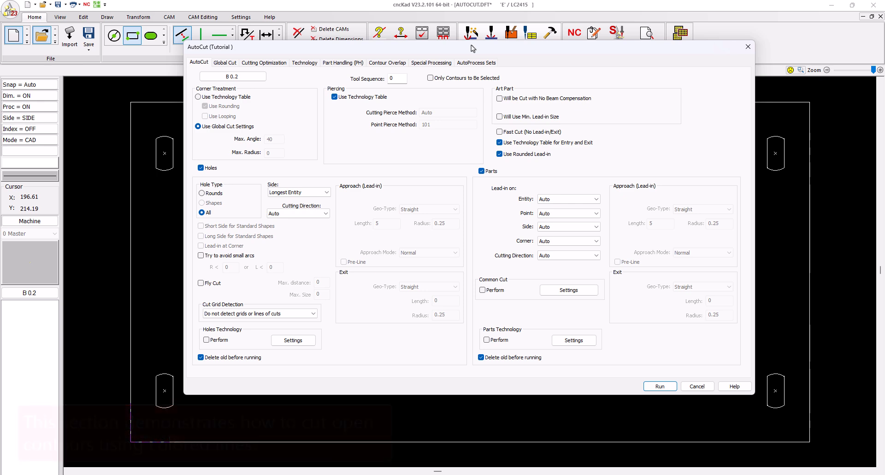
{"action": "left_click", "coordinate": [233, 98]}
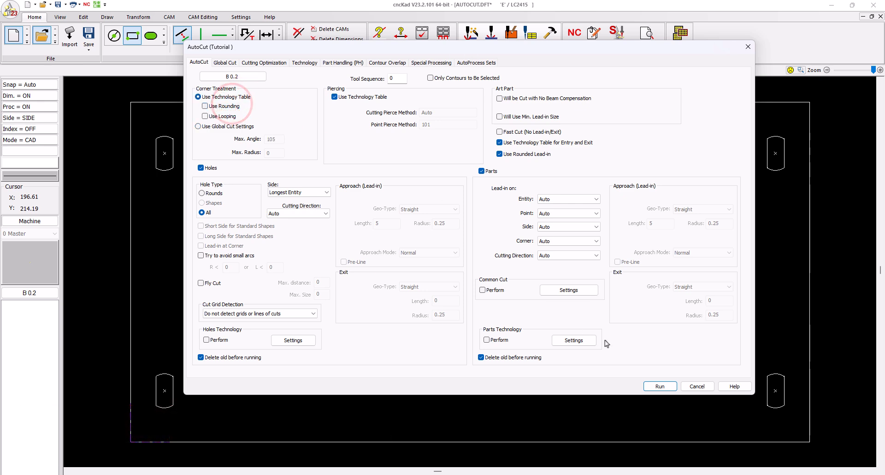
{"action": "left_click", "coordinate": [660, 386]}
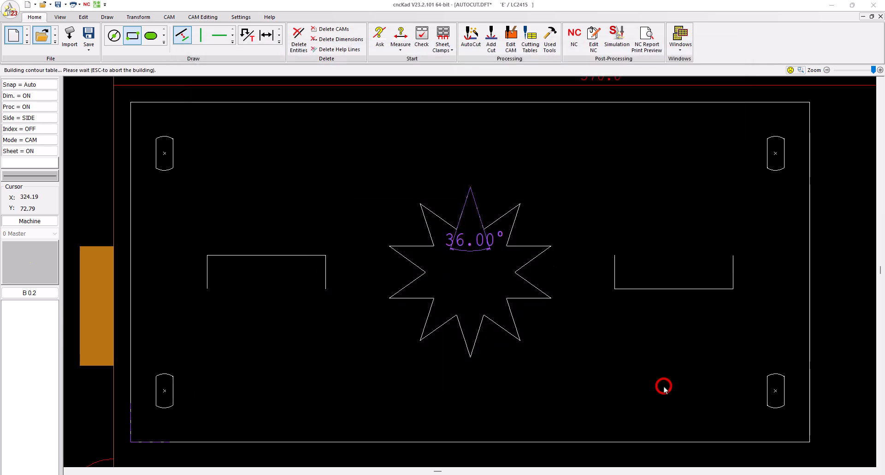
- Acknowledge the AutoCut messages to finish processing the part
{"action": "left_click", "coordinate": [551, 264]}
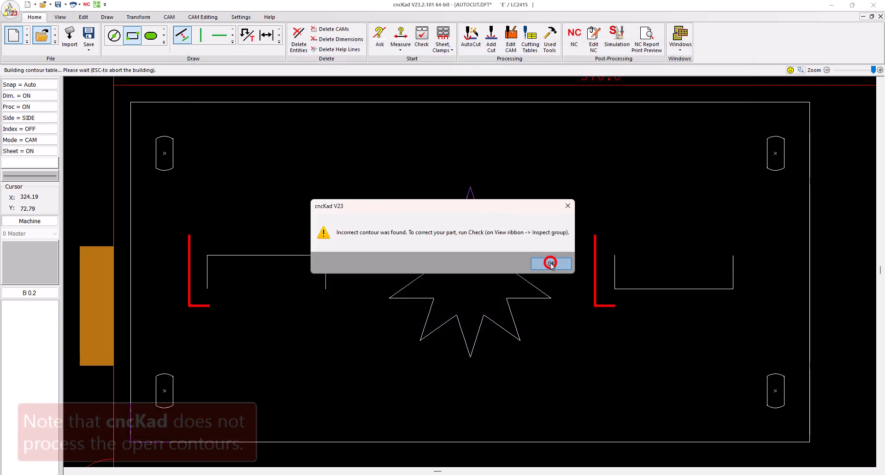
{"action": "left_click", "coordinate": [504, 261]}
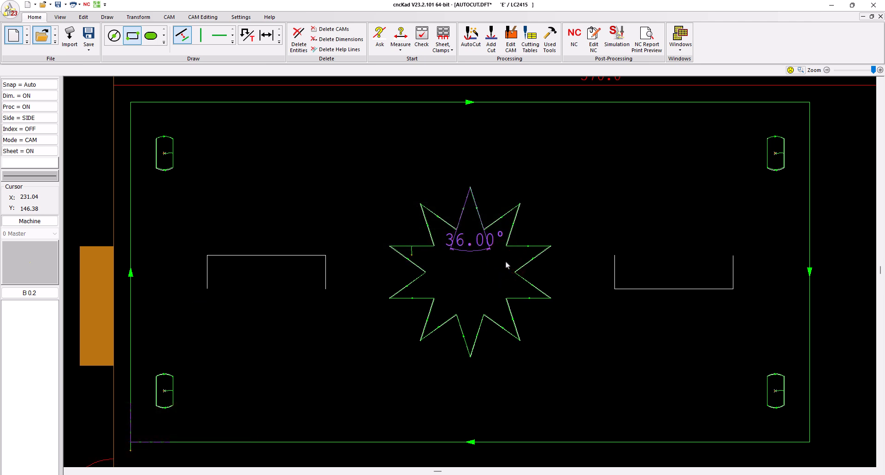
- Change the color of the open contour left of the star to blue, applying it only to this shape
{"action": "left_click", "coordinate": [84, 17]}
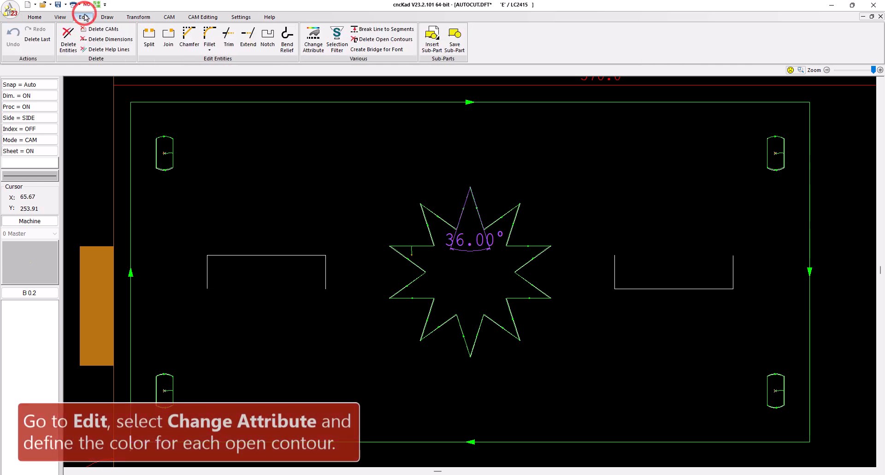
{"action": "left_click", "coordinate": [310, 40]}
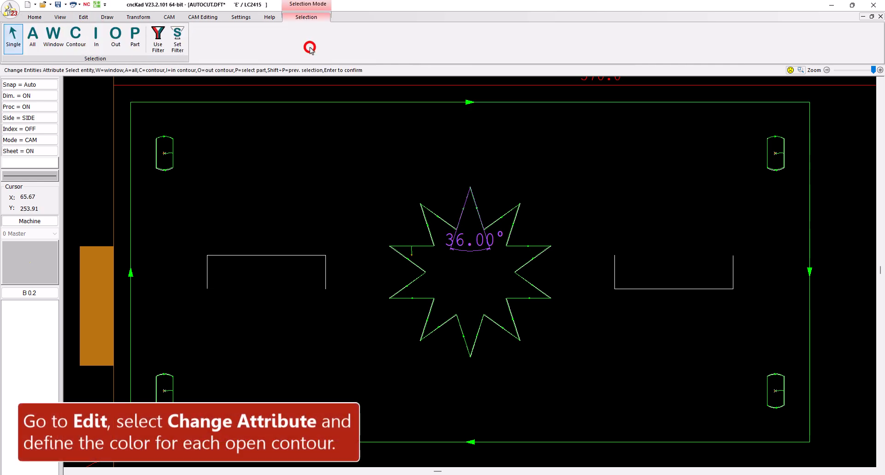
{"action": "left_click", "coordinate": [53, 36]}
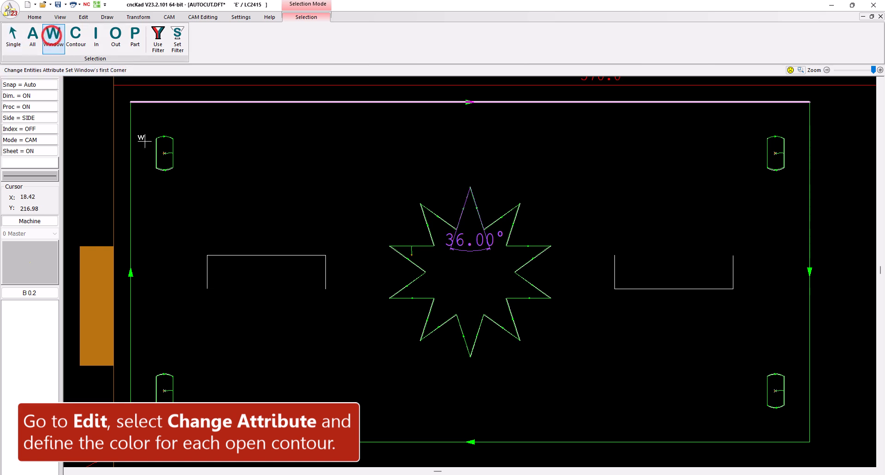
{"action": "left_click", "coordinate": [187, 242]}
{"action": "left_click", "coordinate": [342, 303]}
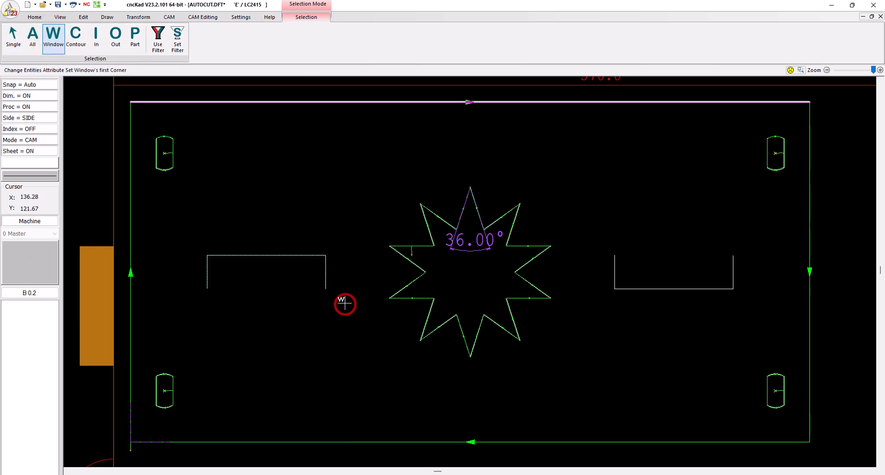
{"action": "key", "text": "Return"}
{"action": "left_click", "coordinate": [466, 228]}
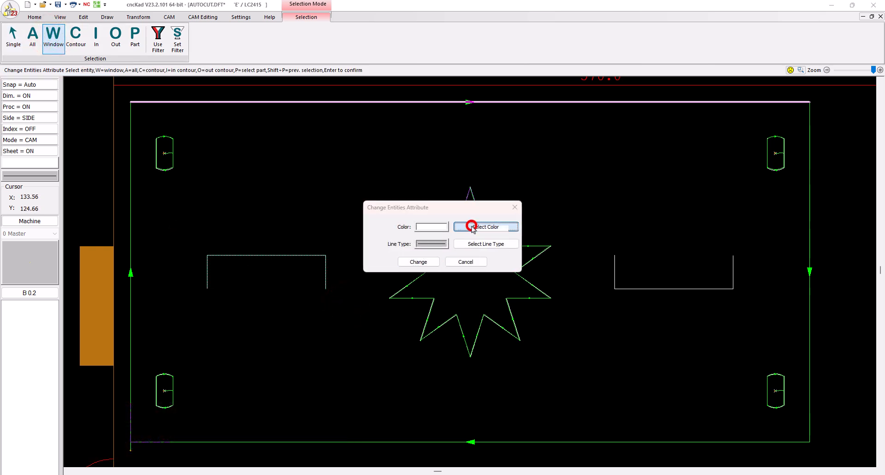
{"action": "left_click", "coordinate": [501, 234]}
{"action": "left_click", "coordinate": [418, 262]}
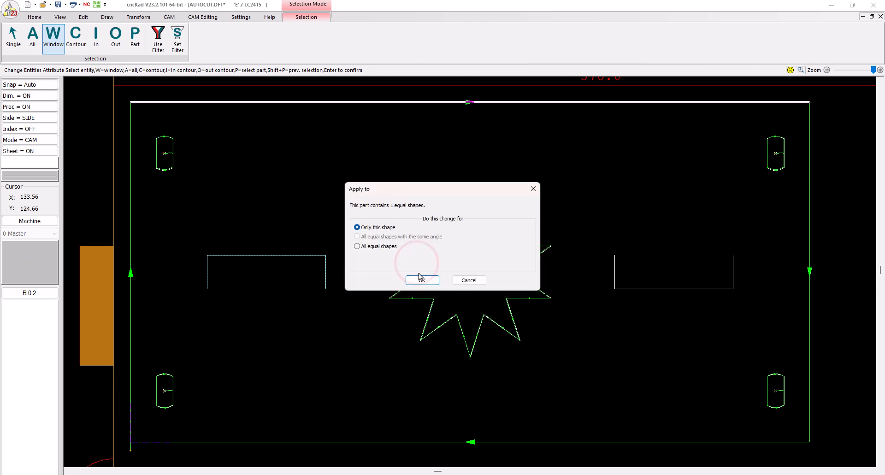
{"action": "left_click", "coordinate": [420, 278]}
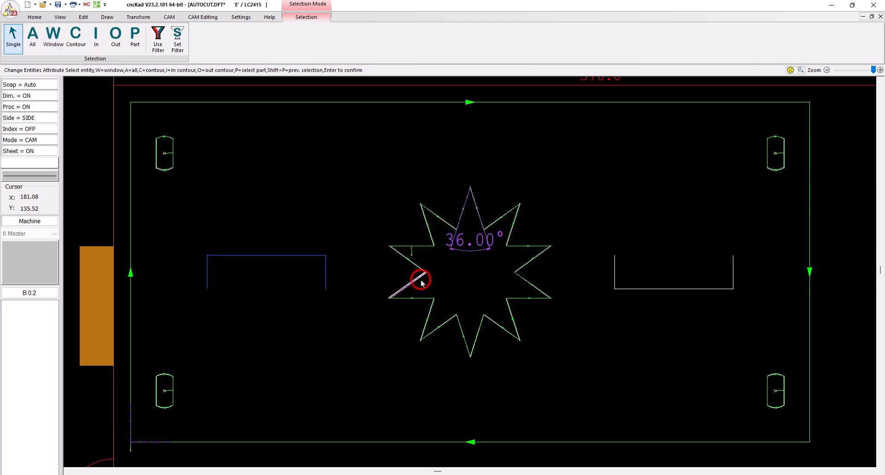
- Change the color of the open contour right of the star to pink and end the attribute change
{"action": "left_click", "coordinate": [54, 37]}
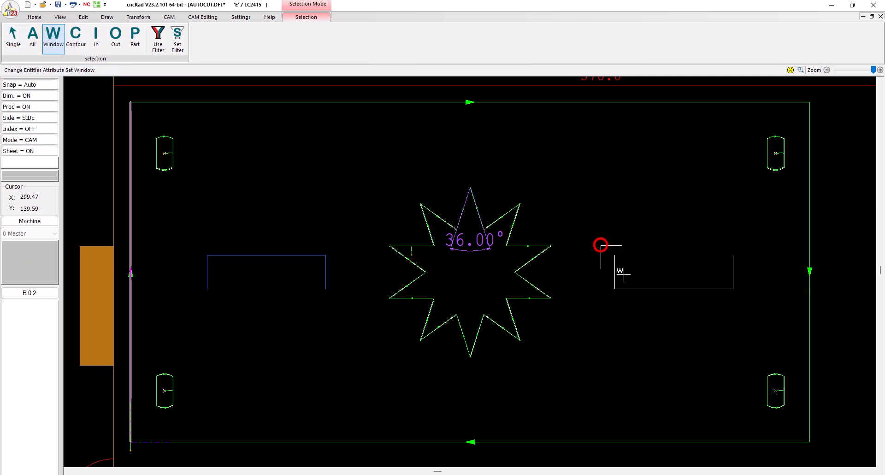
{"action": "left_click", "coordinate": [759, 299]}
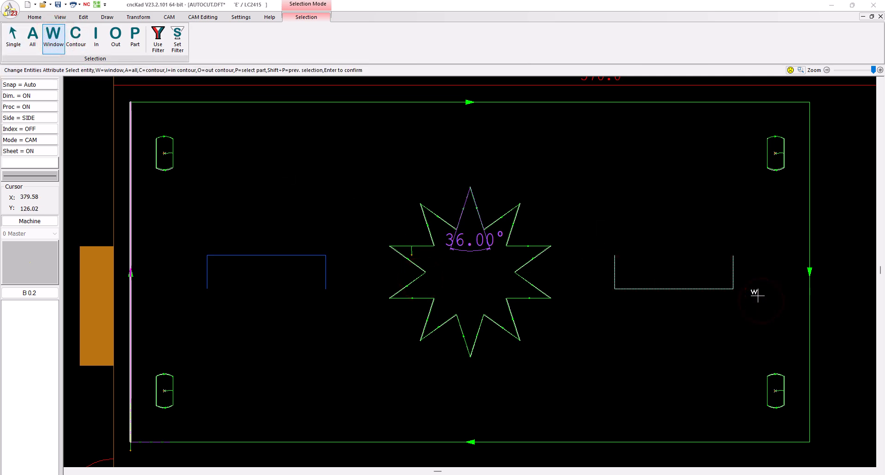
{"action": "key", "text": "Return"}
{"action": "left_click", "coordinate": [492, 226]}
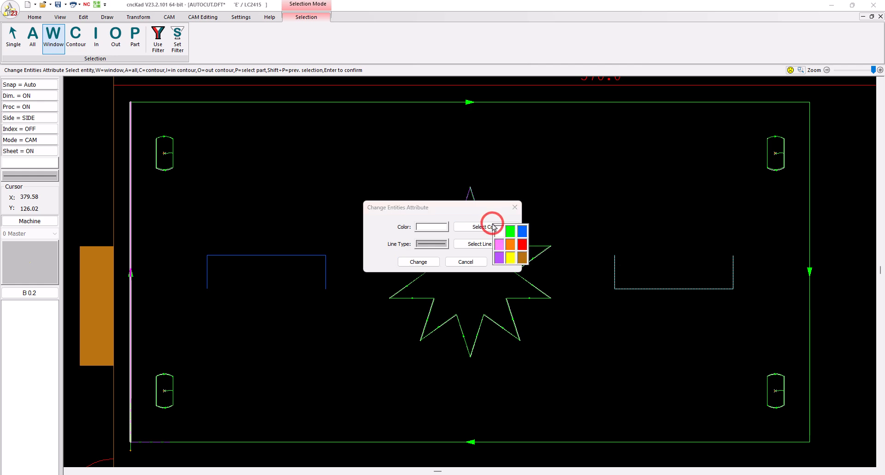
{"action": "left_click", "coordinate": [499, 244]}
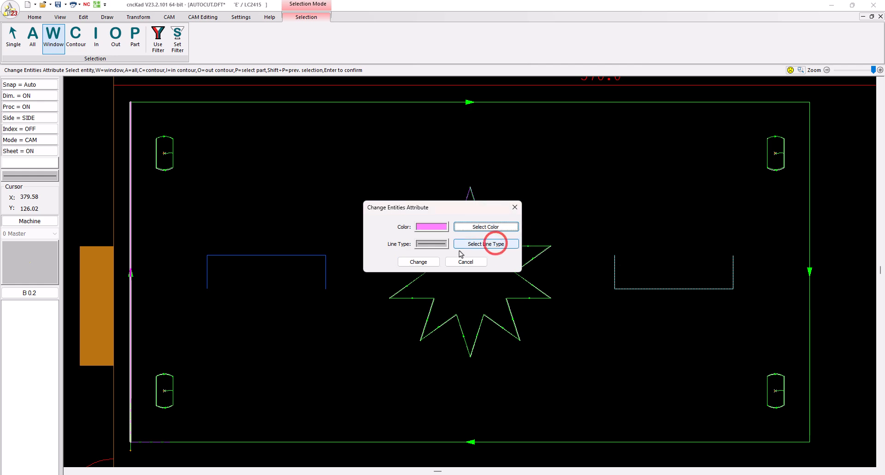
{"action": "left_click", "coordinate": [418, 262]}
{"action": "right_click", "coordinate": [335, 192]}
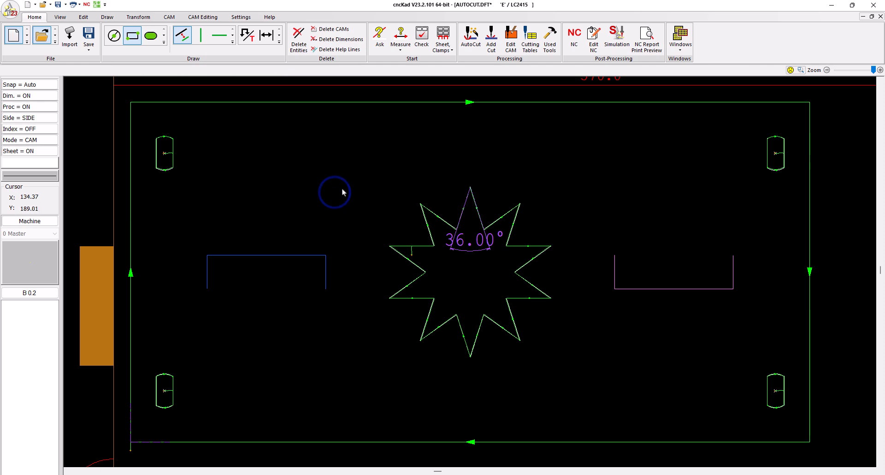
- In AutoCut's technology settings for open/colored contours, enable Engrave Set1 with blue color and the solid line type
{"action": "left_click", "coordinate": [469, 47]}
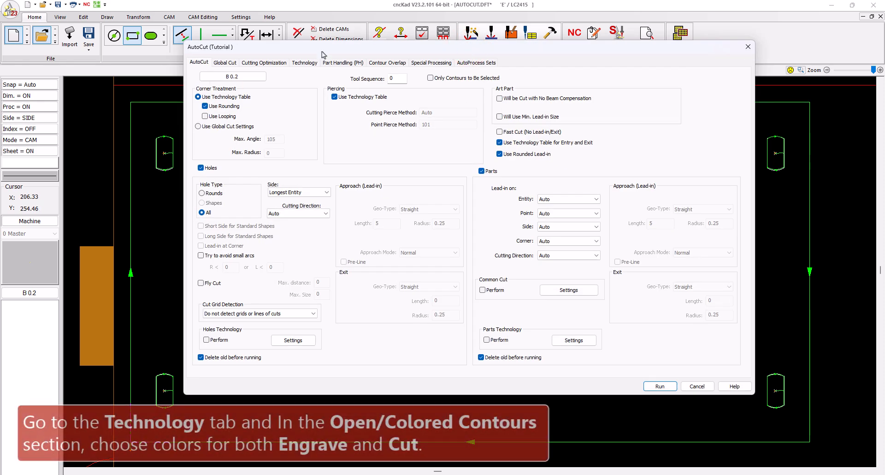
{"action": "left_click", "coordinate": [304, 63]}
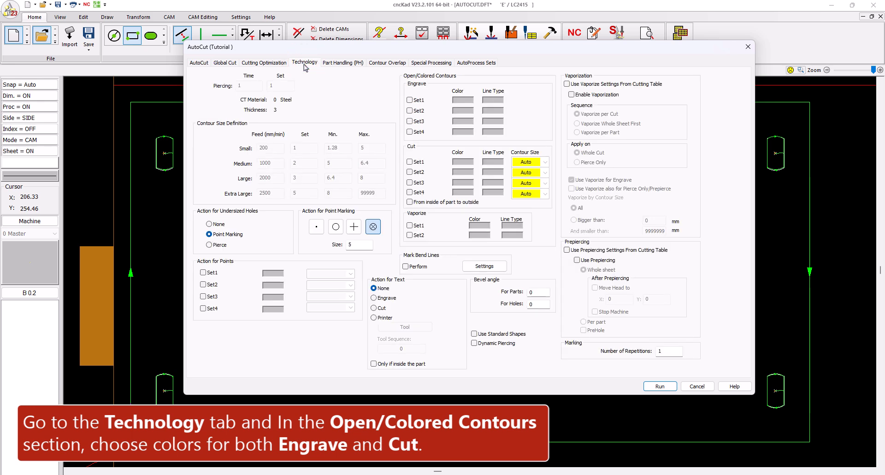
{"action": "left_click", "coordinate": [462, 100]}
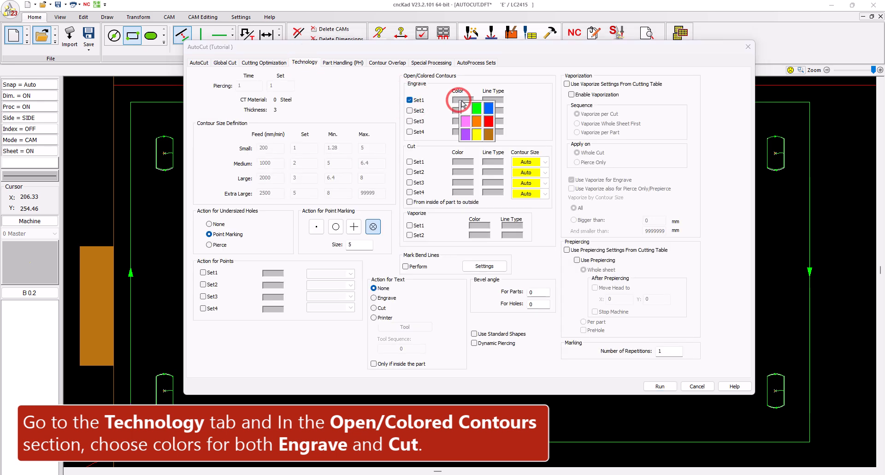
{"action": "left_click", "coordinate": [488, 108]}
{"action": "left_click", "coordinate": [495, 99]}
{"action": "left_click", "coordinate": [509, 106]}
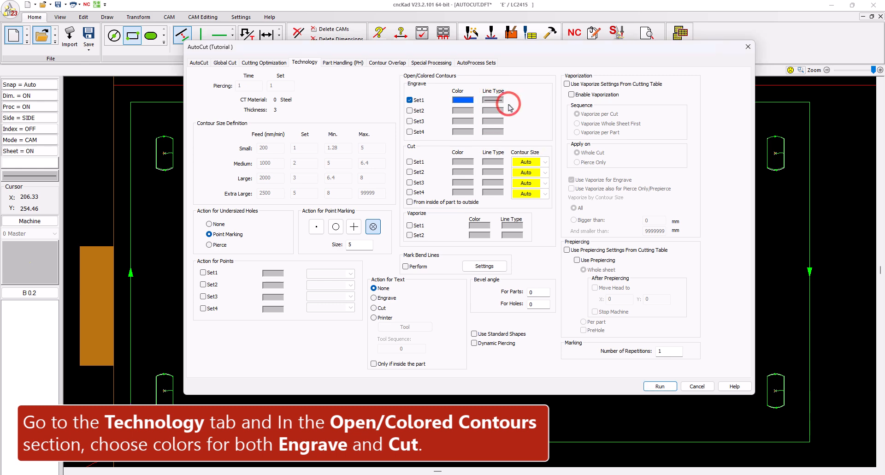
- Enable Cut Set1 for open/colored contours with pink color and the solid line type, and run AutoCut
{"action": "left_click", "coordinate": [409, 162]}
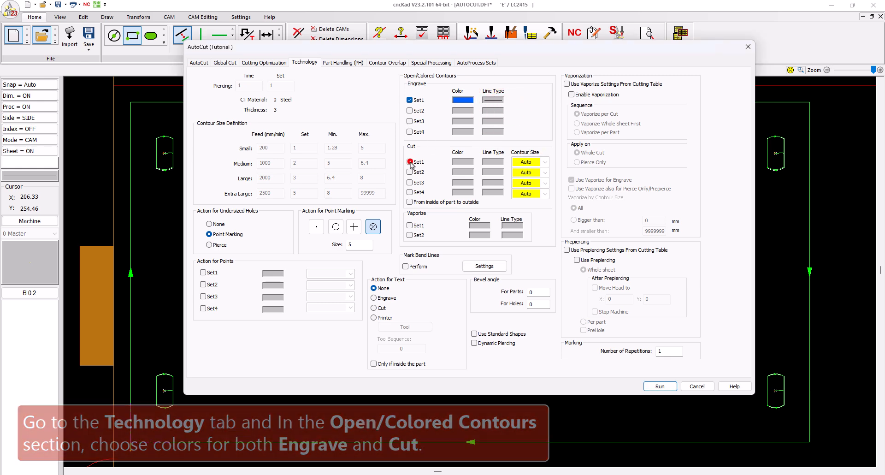
{"action": "left_click", "coordinate": [462, 161]}
{"action": "left_click", "coordinate": [466, 182]}
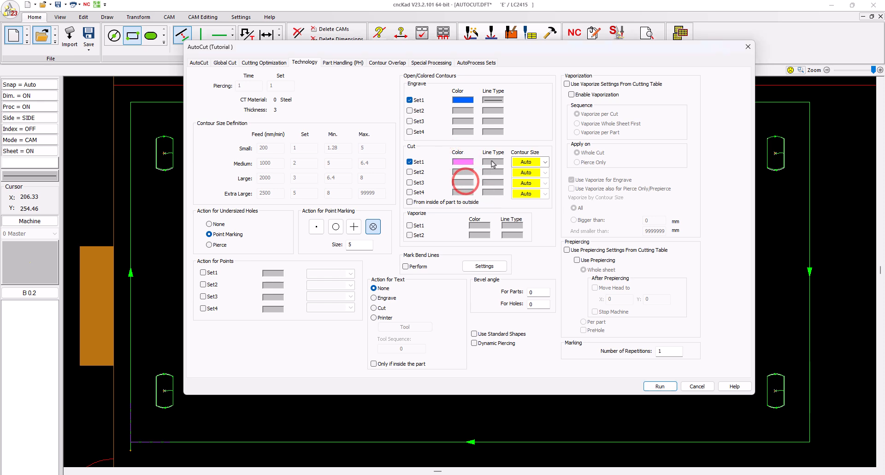
{"action": "left_click", "coordinate": [493, 161]}
{"action": "left_click", "coordinate": [500, 168]}
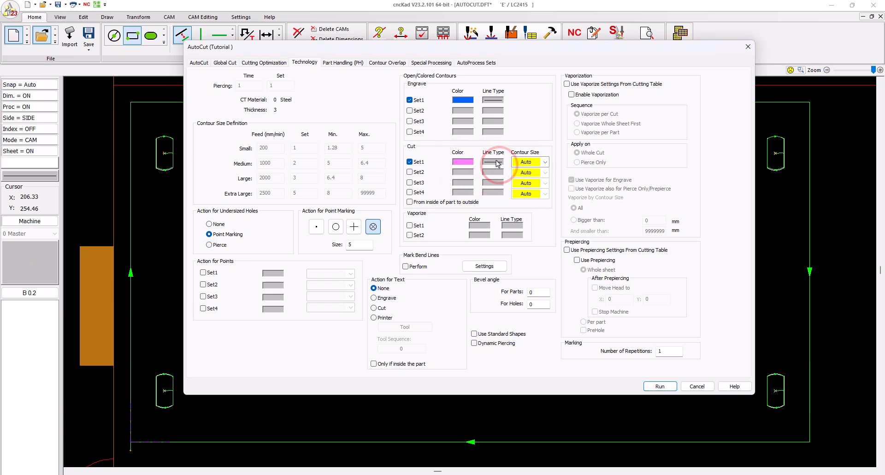
{"action": "left_click", "coordinate": [660, 386]}
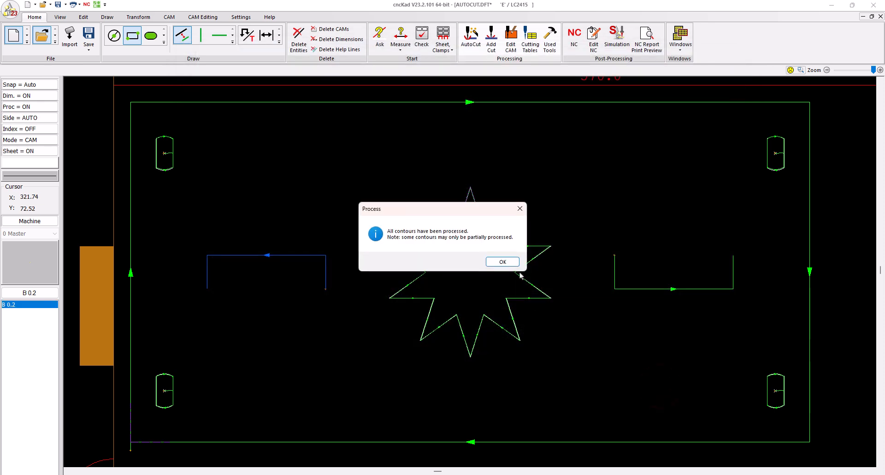
{"action": "left_click", "coordinate": [503, 262]}
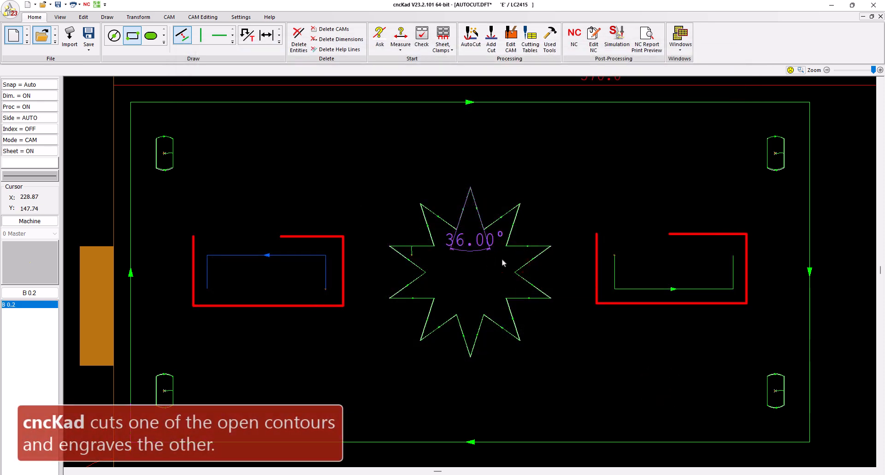
- Display the tool's travel path between the processed contours
{"action": "left_click", "coordinate": [60, 17]}
{"action": "left_click", "coordinate": [572, 29]}
{"action": "left_click", "coordinate": [574, 49]}
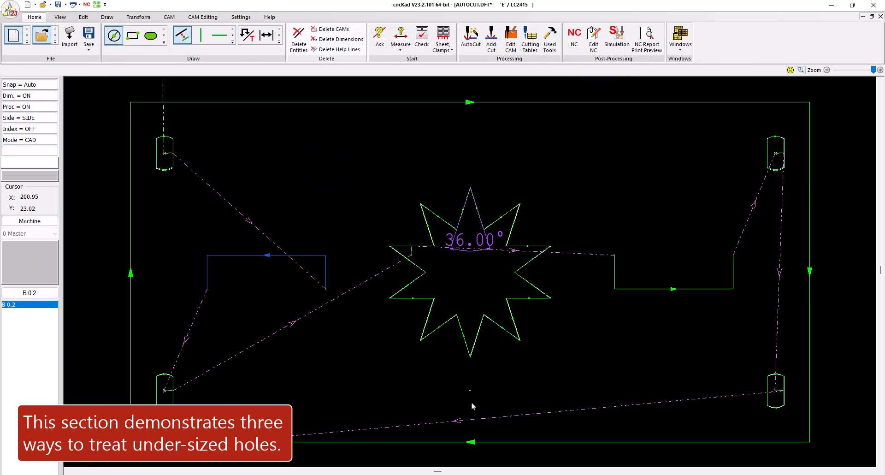
- Run AutoCut with undersized holes point-marked by a circle of size 1, and inspect the small hole below the star
{"action": "scroll", "coordinate": [471, 402], "scroll_direction": "up", "scroll_amount": 10}
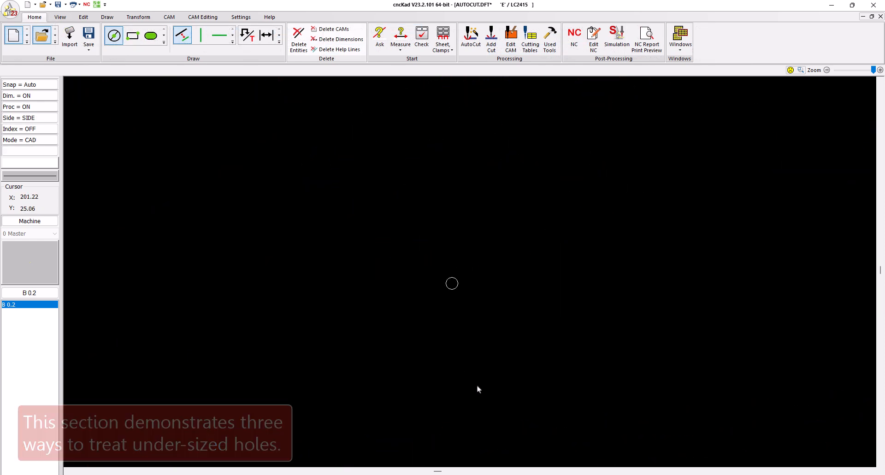
{"action": "left_click", "coordinate": [470, 45]}
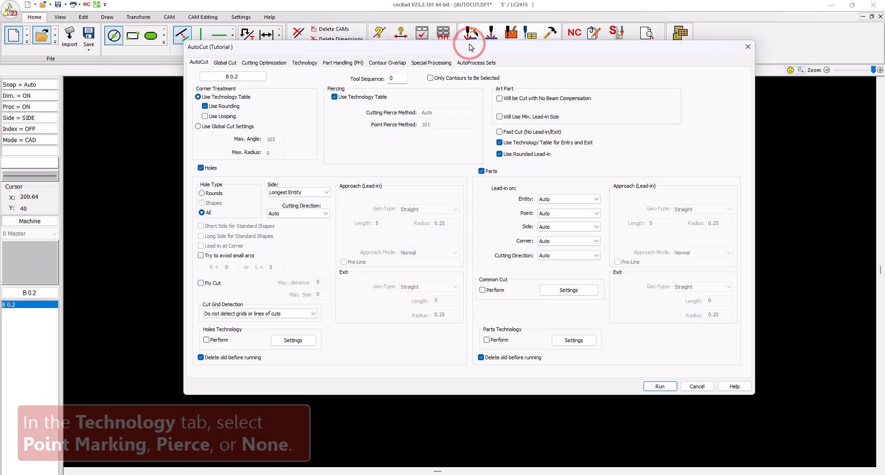
{"action": "left_click", "coordinate": [304, 63]}
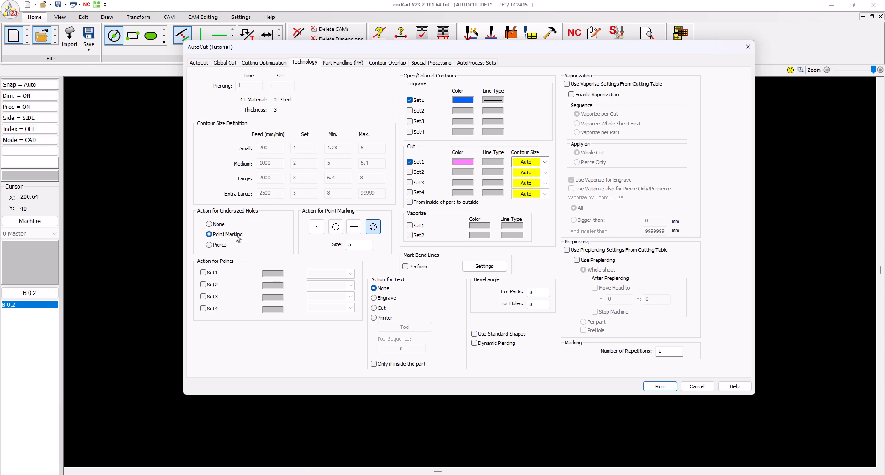
{"action": "left_click", "coordinate": [338, 229]}
{"action": "double_click", "coordinate": [366, 245]}
{"action": "type", "text": "1"}
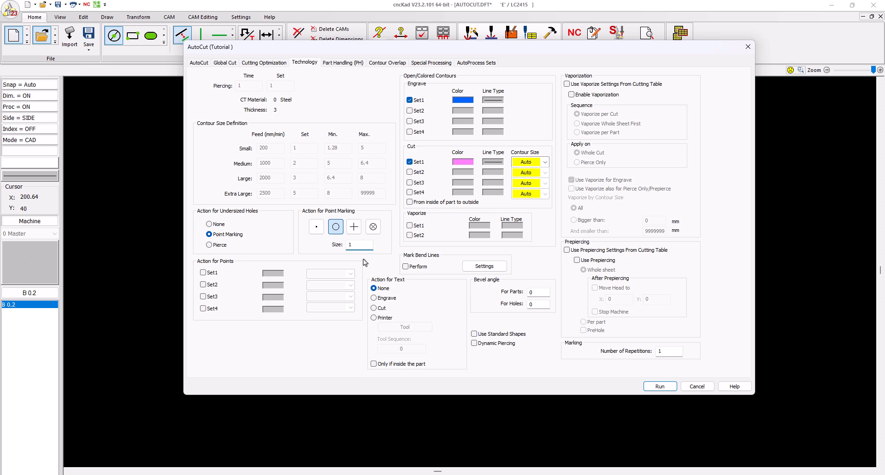
{"action": "left_click", "coordinate": [655, 386]}
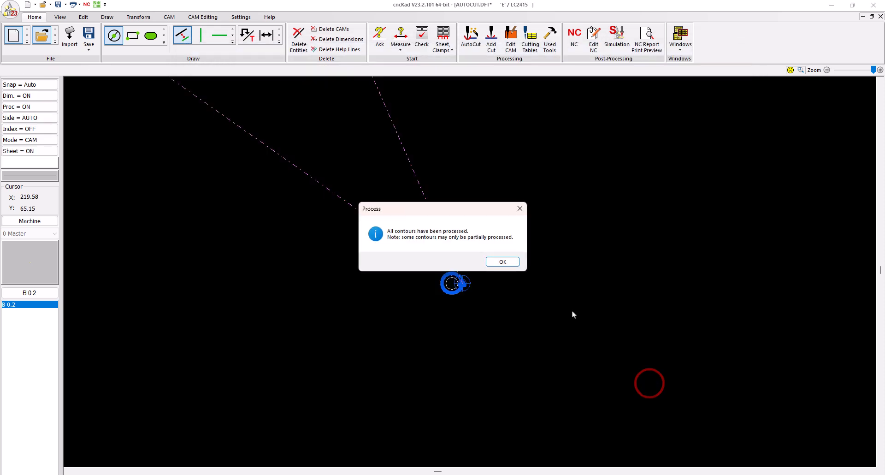
{"action": "left_click", "coordinate": [506, 261]}
{"action": "scroll", "coordinate": [470, 290], "scroll_direction": "up", "scroll_amount": 4}
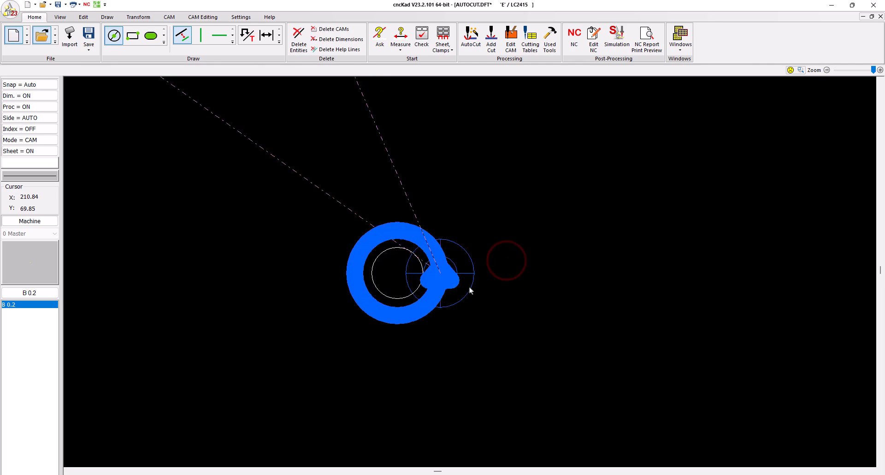
- Set AutoCut's action for undersized holes to Pierce and process the part again
{"action": "left_click", "coordinate": [468, 42]}
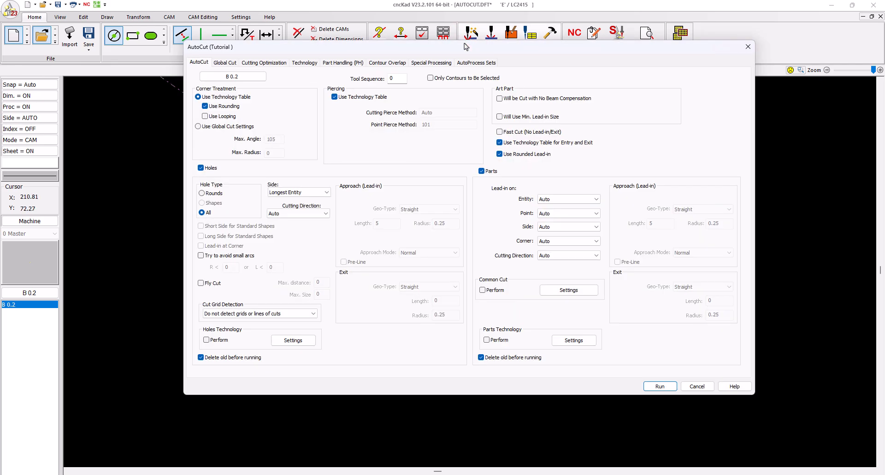
{"action": "left_click", "coordinate": [303, 63]}
{"action": "left_click", "coordinate": [209, 245]}
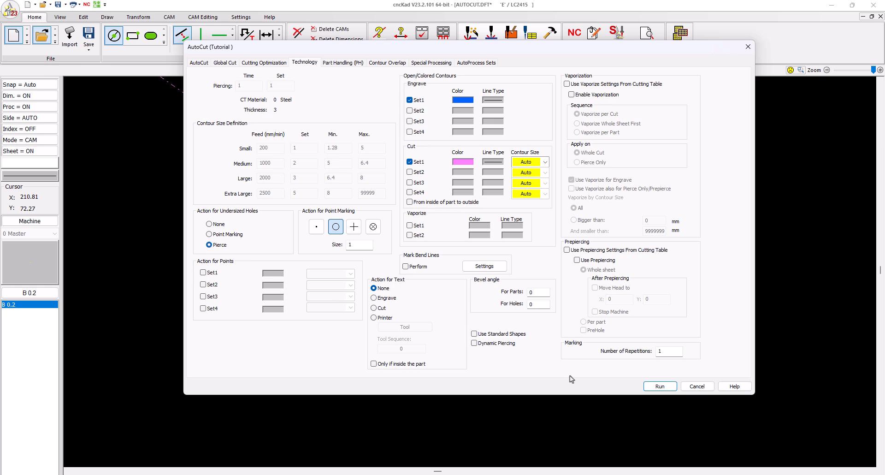
{"action": "left_click", "coordinate": [659, 386]}
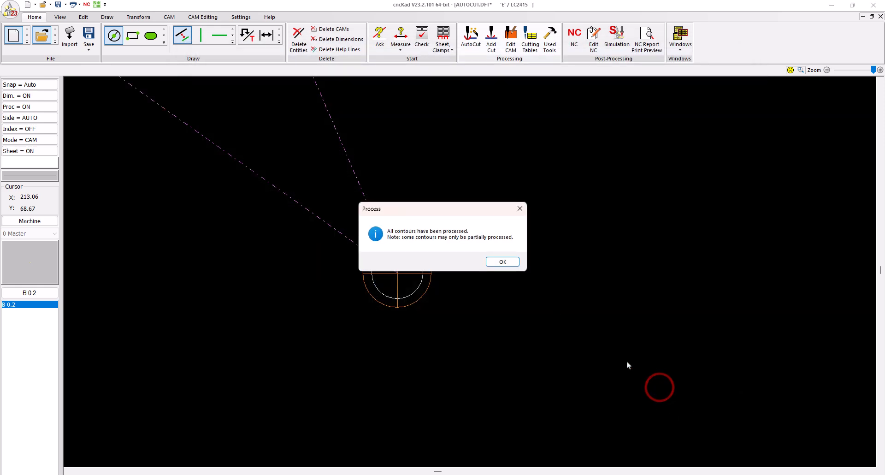
{"action": "left_click", "coordinate": [505, 261]}
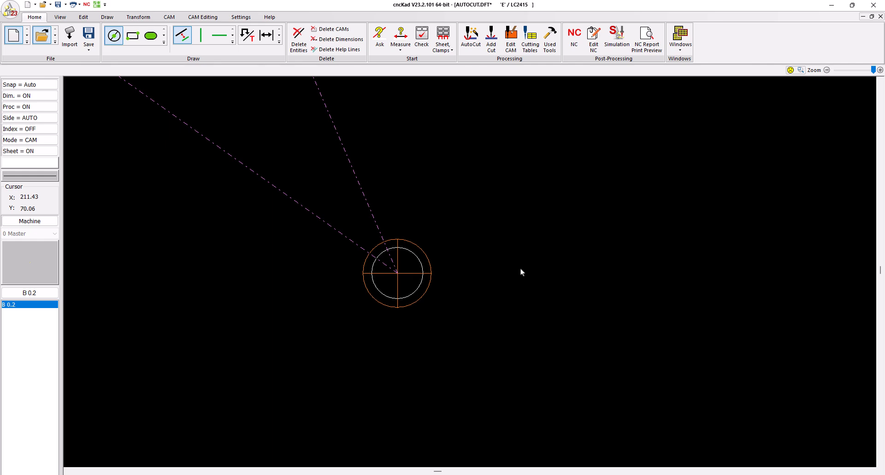
- Run AutoCut with no action for undersized holes and mark the unprocessed entities
{"action": "left_click", "coordinate": [478, 41]}
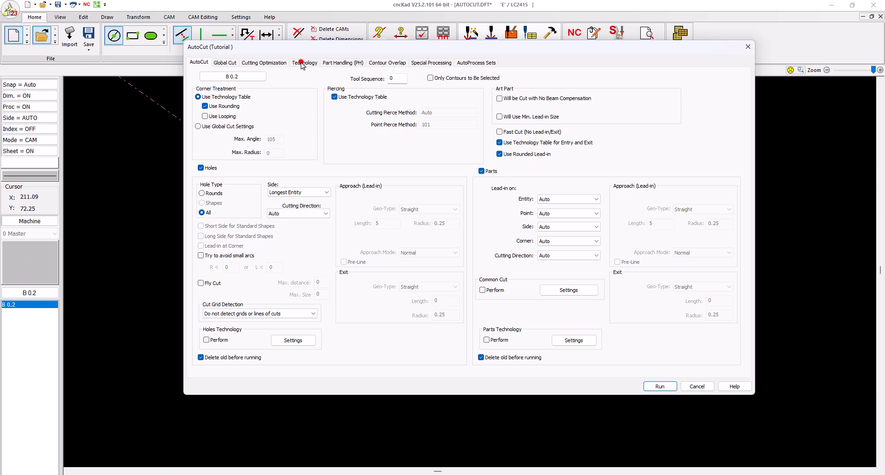
{"action": "left_click", "coordinate": [302, 64]}
{"action": "left_click", "coordinate": [217, 225]}
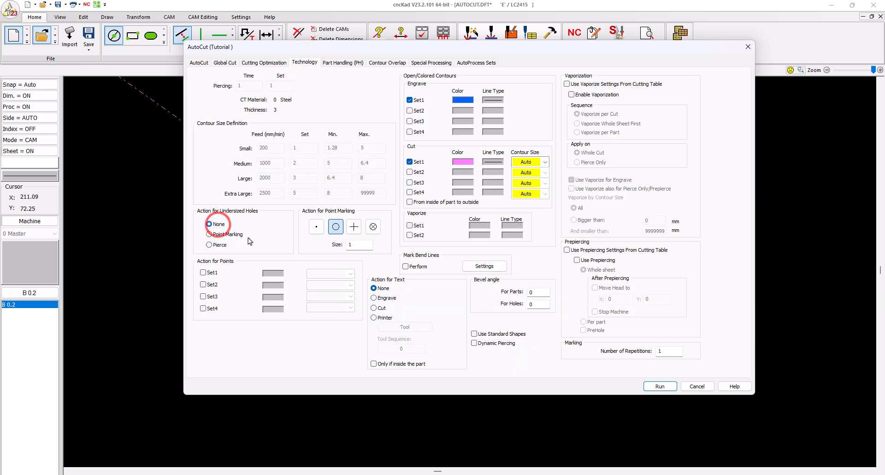
{"action": "left_click", "coordinate": [660, 387]}
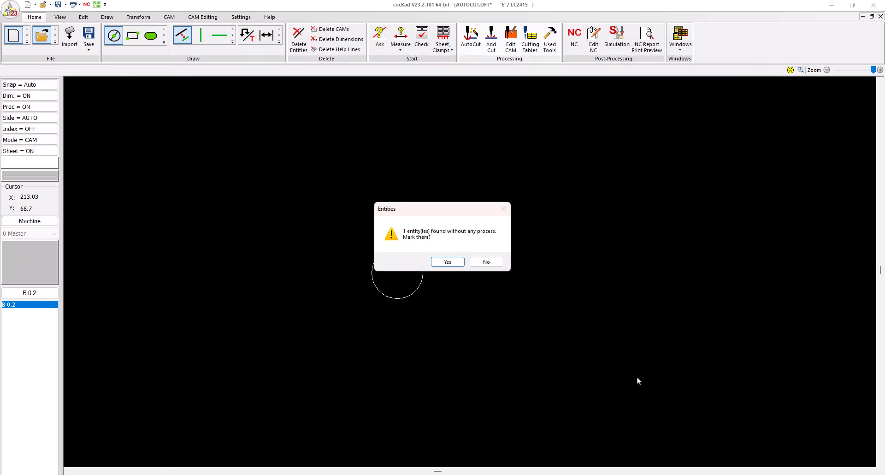
{"action": "left_click", "coordinate": [448, 262]}
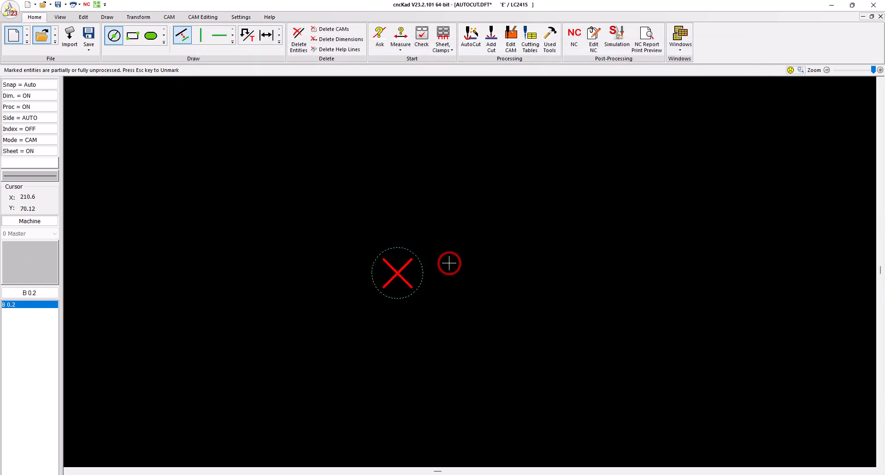
{"action": "left_click", "coordinate": [448, 263]}
{"action": "scroll", "coordinate": [449, 262], "scroll_direction": "down", "scroll_amount": 10}
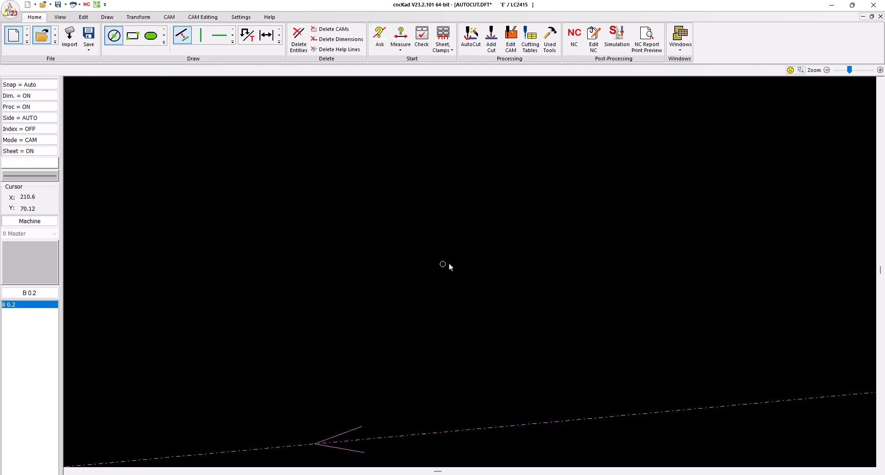
{"action": "scroll", "coordinate": [504, 259], "scroll_direction": "down", "scroll_amount": 5}
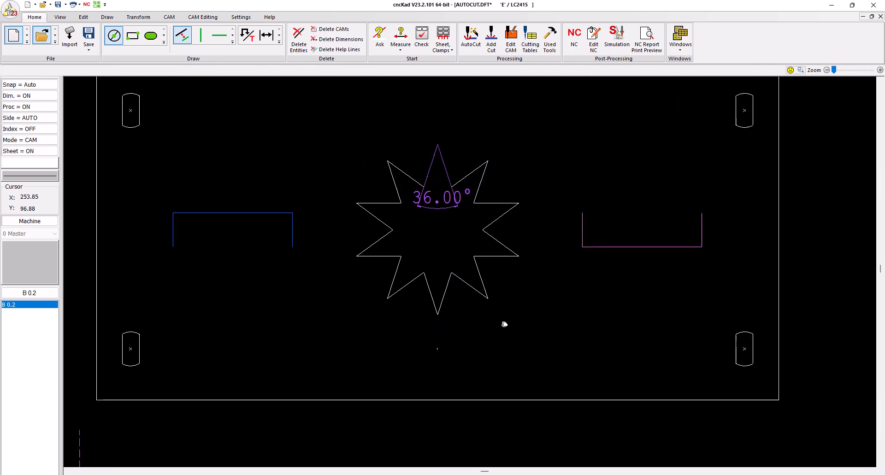
{"action": "scroll", "coordinate": [507, 318], "scroll_direction": "up", "scroll_amount": 2}
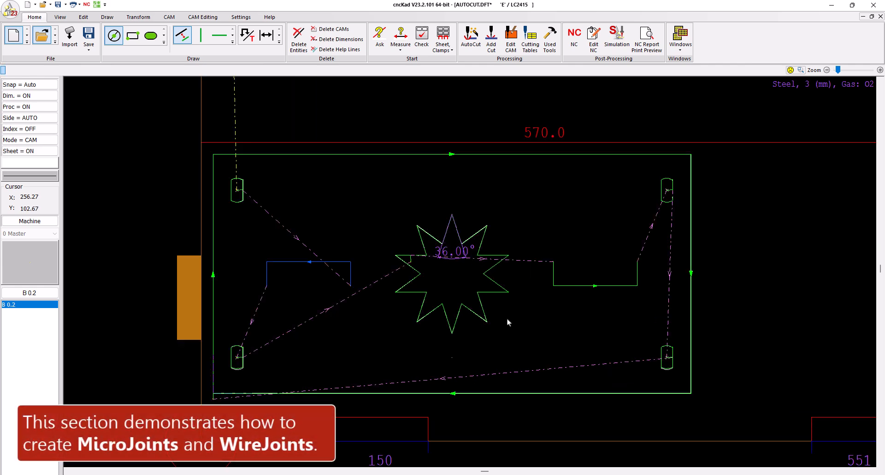
- Reopen the AutoCut settings and set the action for undersized holes to Pierce
{"action": "left_click", "coordinate": [474, 47]}
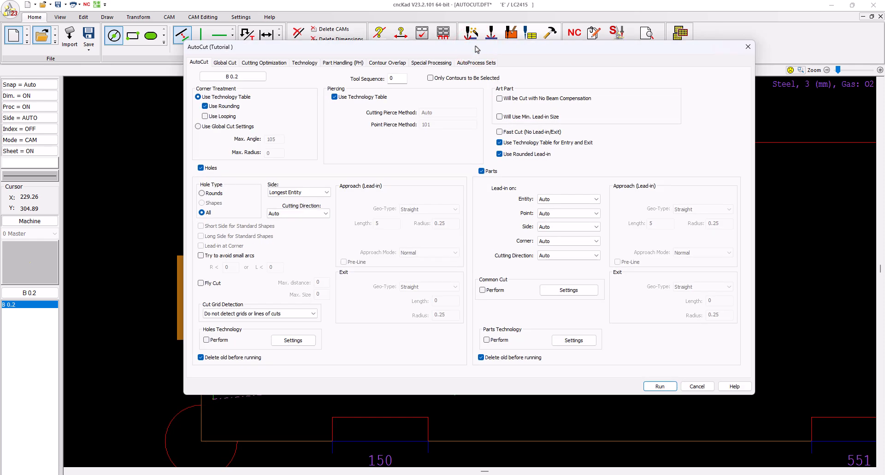
{"action": "left_click", "coordinate": [307, 63]}
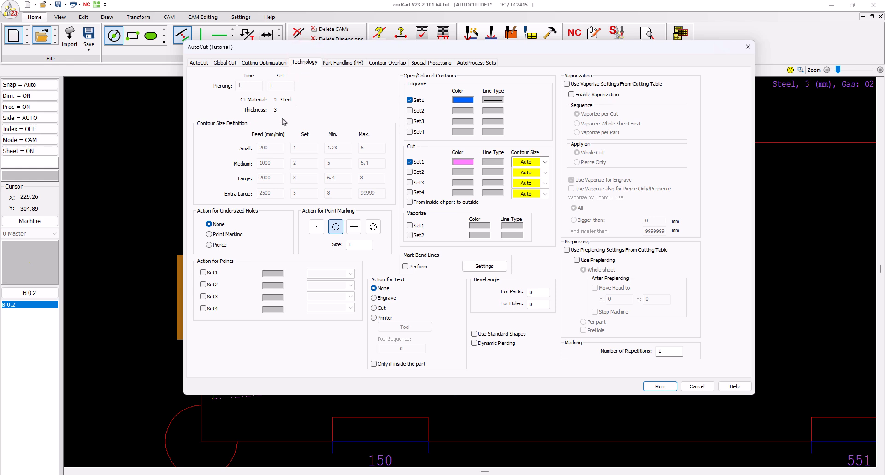
{"action": "left_click", "coordinate": [224, 247]}
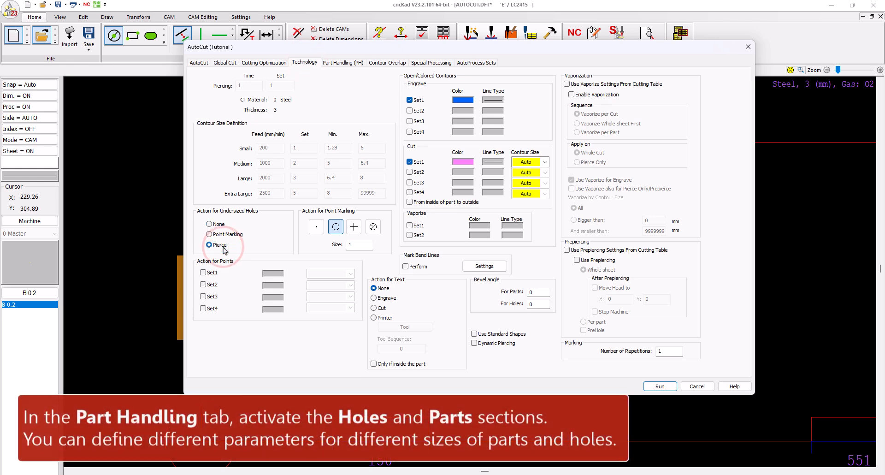
- Enable part handling for holes and add a size range from 0 to 25 in both X and Y
{"action": "left_click", "coordinate": [342, 63]}
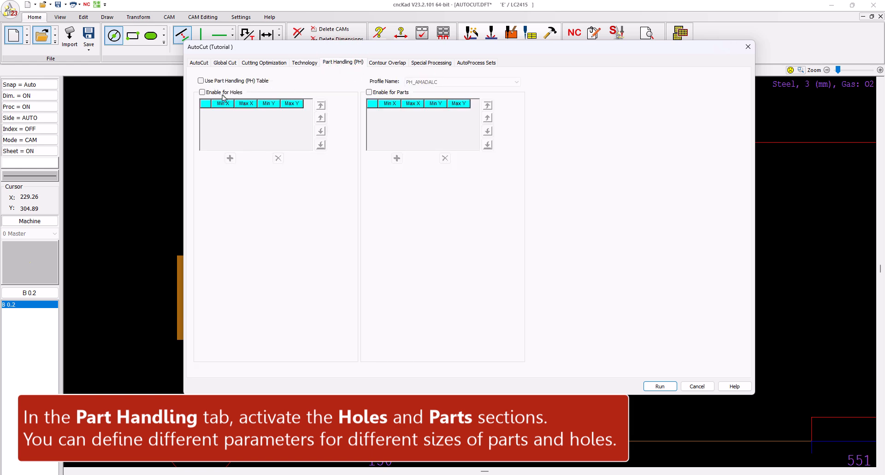
{"action": "left_click", "coordinate": [230, 159]}
{"action": "left_click", "coordinate": [247, 112]}
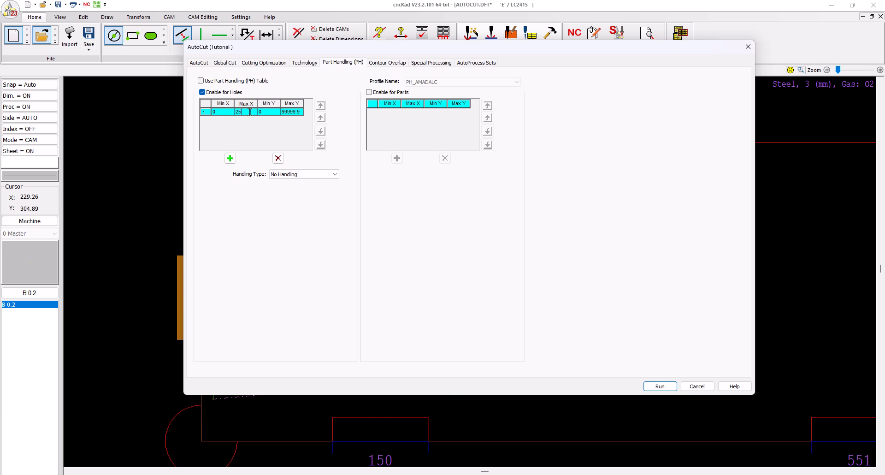
{"action": "double_click", "coordinate": [288, 112]}
- Handle the small-hole range with MicroJoint, using MJ and WJ widths of 1
{"action": "left_click", "coordinate": [315, 174]}
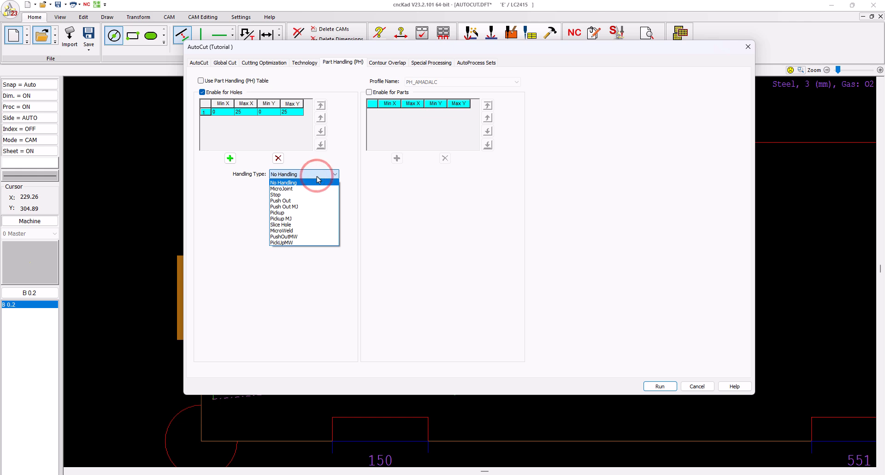
{"action": "left_click", "coordinate": [300, 191]}
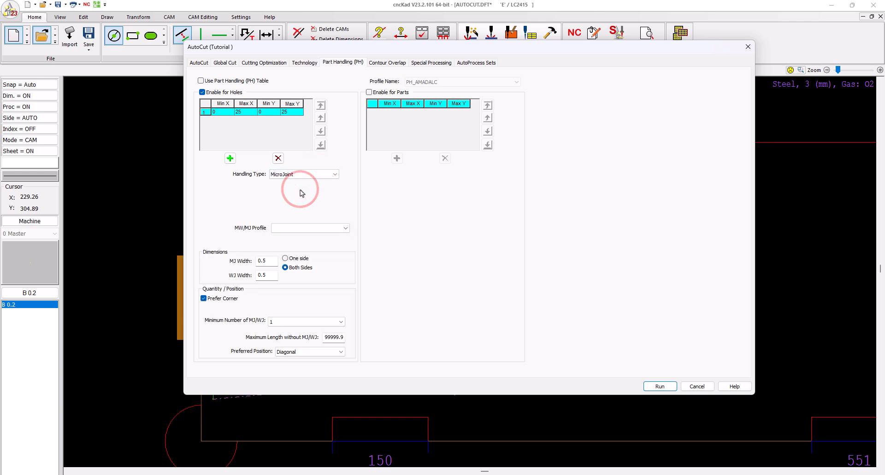
{"action": "double_click", "coordinate": [260, 261]}
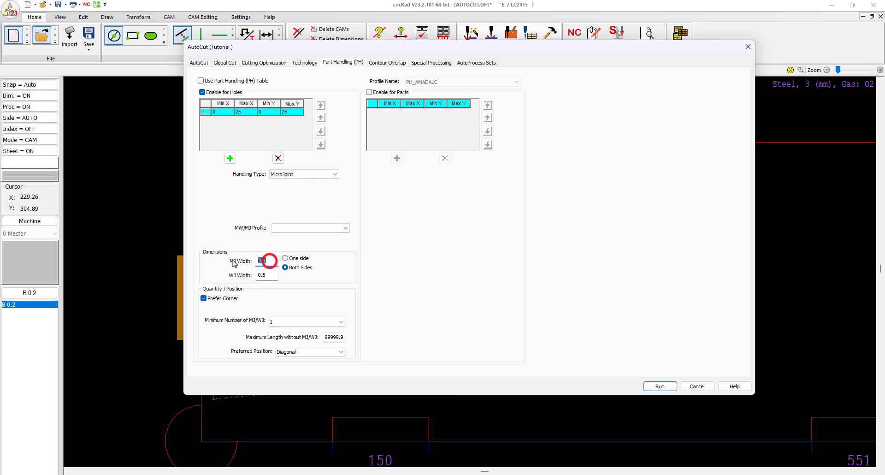
{"action": "type", "text": "11"}
- Add a second hole size range starting at 26 in both X and Y
{"action": "left_click", "coordinate": [230, 159]}
{"action": "left_click", "coordinate": [222, 119]}
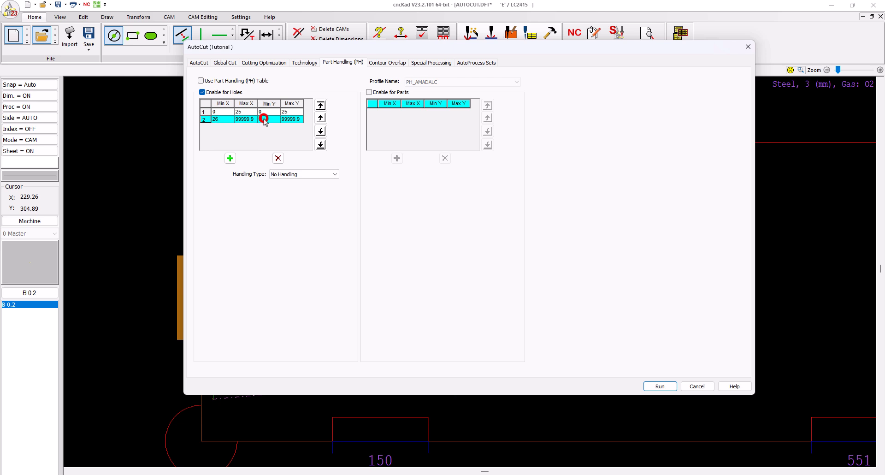
{"action": "type", "text": "26"}
- Handle the larger-hole range with MicroJoint, using MJ and WJ widths of 1 and a minimum of 2 joints
{"action": "left_click", "coordinate": [282, 174]}
{"action": "left_click", "coordinate": [286, 189]}
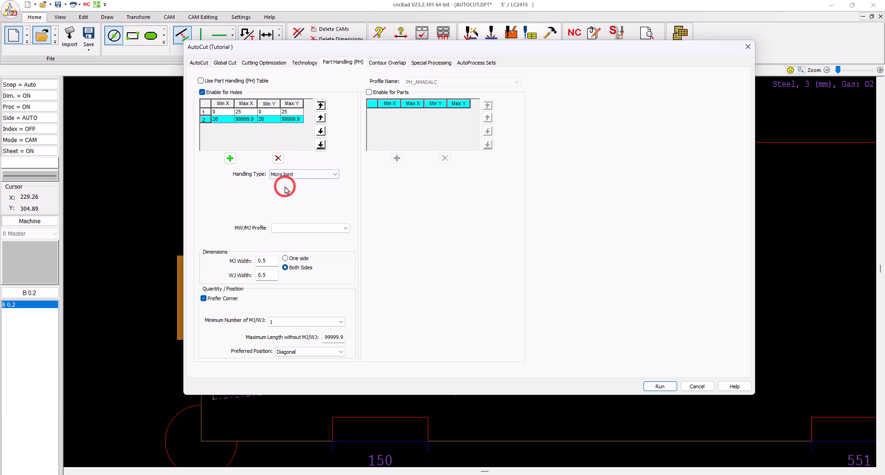
{"action": "double_click", "coordinate": [271, 261]}
{"action": "type", "text": "1"}
{"action": "double_click", "coordinate": [270, 275]}
{"action": "type", "text": "1"}
{"action": "left_click", "coordinate": [297, 321]}
{"action": "left_click", "coordinate": [301, 336]}
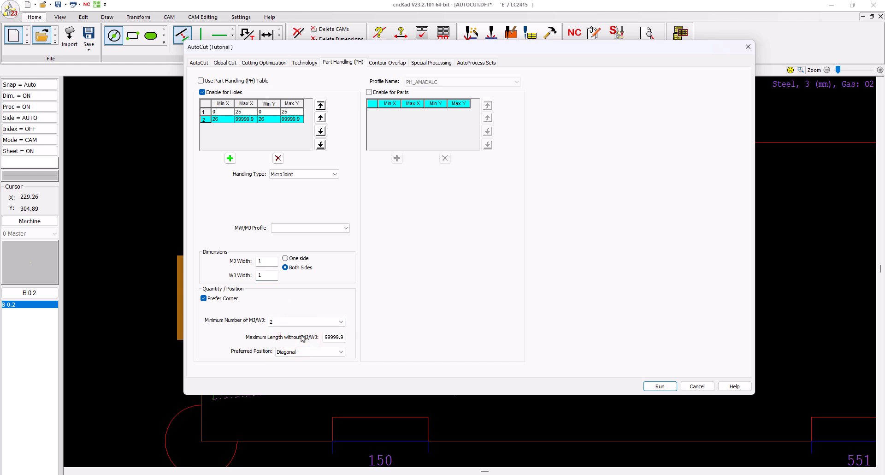
- Enable part handling for parts, add a size range, and set its handling type to MicroJoint
{"action": "left_click", "coordinate": [400, 92]}
{"action": "left_click", "coordinate": [398, 159]}
{"action": "left_click", "coordinate": [463, 174]}
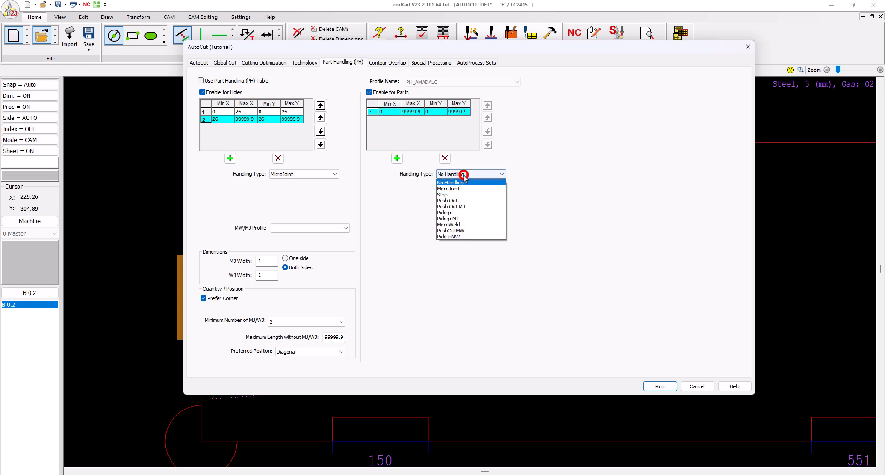
{"action": "left_click", "coordinate": [463, 186]}
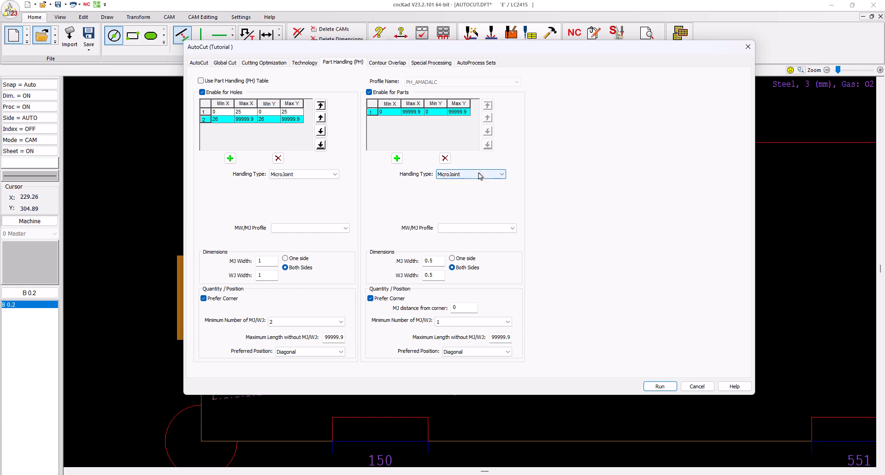
- Set the parts' MJ and WJ widths to 1, minimum joints to 4 and maximum length without joints to 250, and run AutoCut
{"action": "double_click", "coordinate": [437, 263]}
{"action": "type", "text": "1"}
{"action": "double_click", "coordinate": [436, 274]}
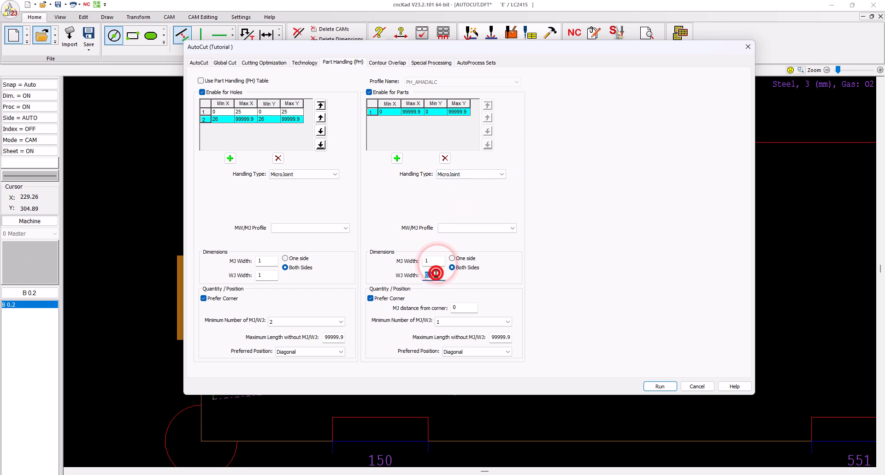
{"action": "type", "text": "1"}
{"action": "left_click", "coordinate": [447, 321]}
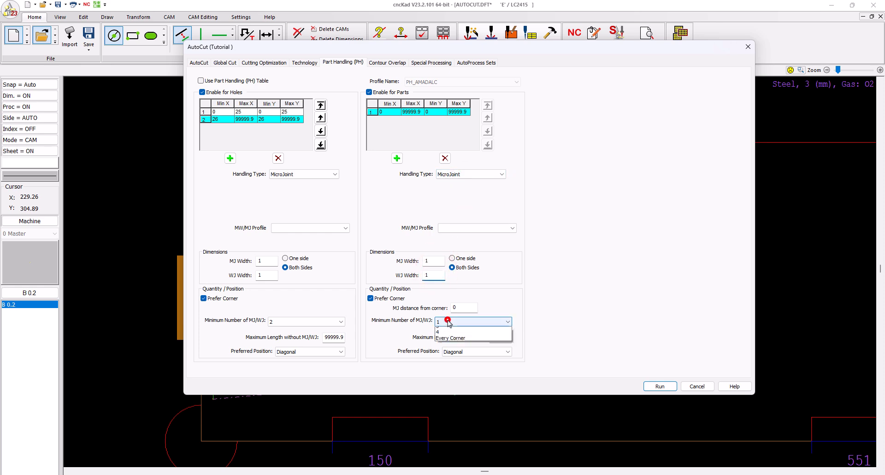
{"action": "left_click", "coordinate": [445, 347]}
{"action": "double_click", "coordinate": [501, 337]}
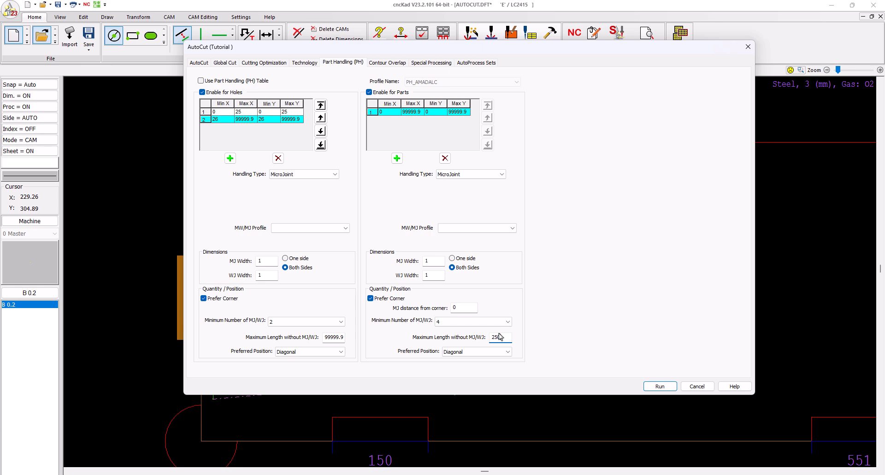
{"action": "left_click", "coordinate": [660, 387]}
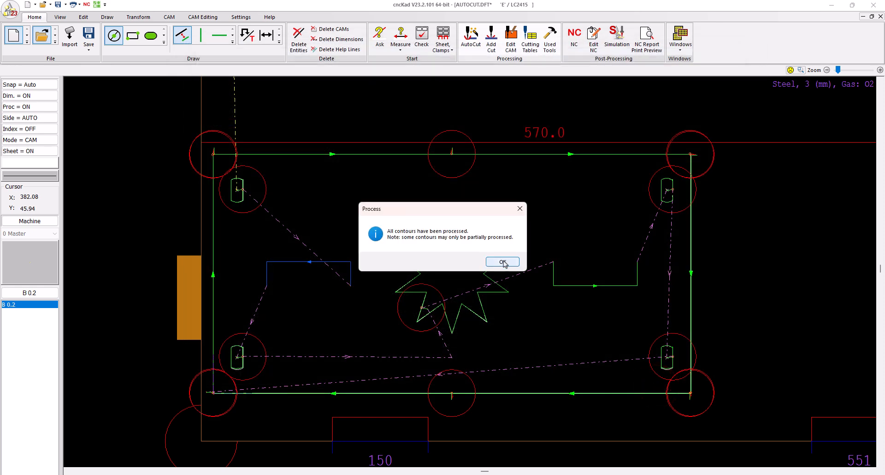
{"action": "left_click", "coordinate": [502, 262]}
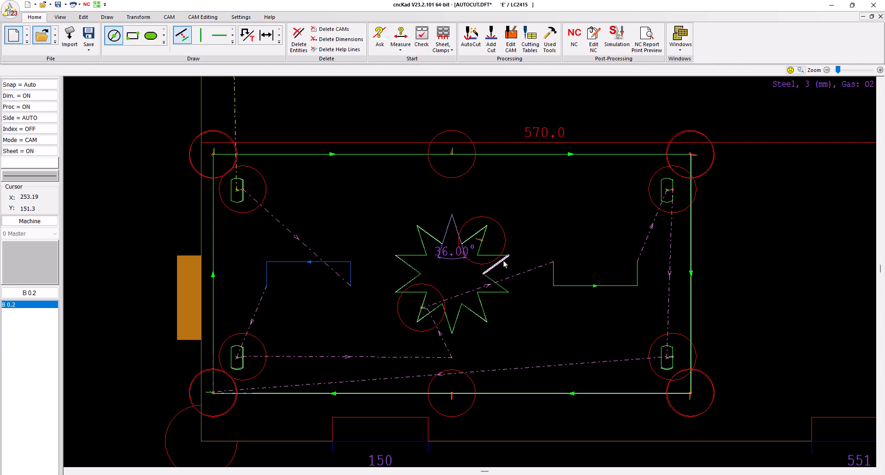
- Examine the joints created on the part's outer contour, the small slotted hole and the star cutout
{"action": "scroll", "coordinate": [456, 143], "scroll_direction": "up", "scroll_amount": 5}
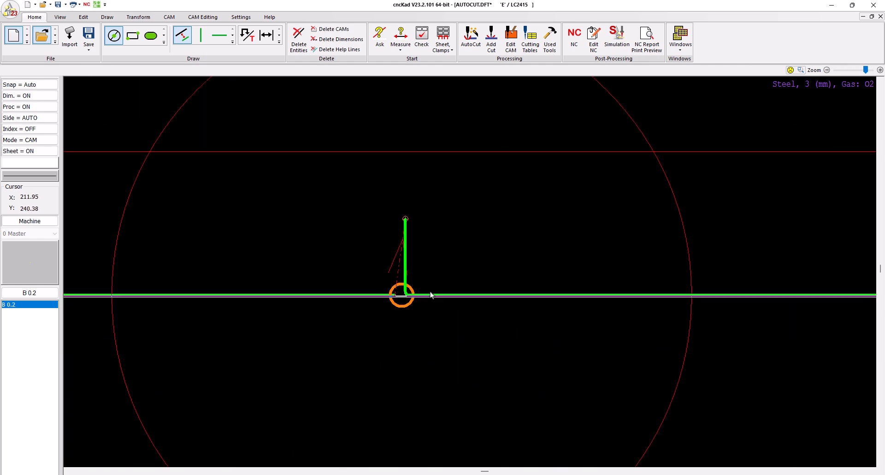
{"action": "scroll", "coordinate": [431, 295], "scroll_direction": "down", "scroll_amount": 6}
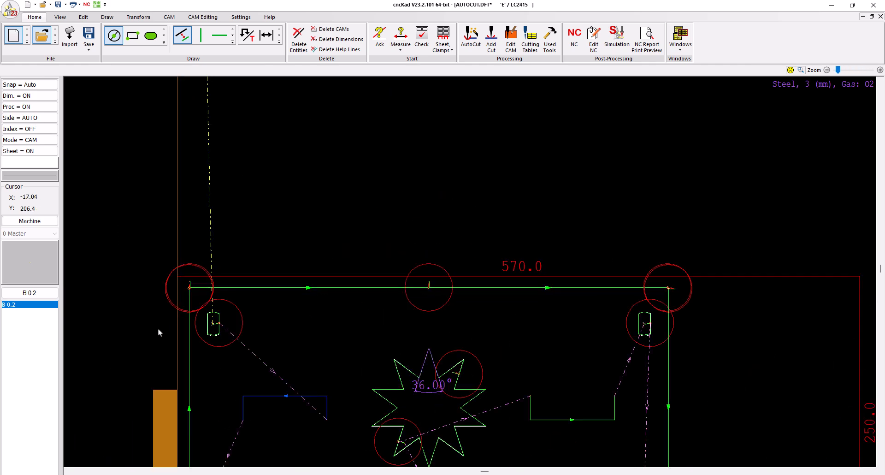
{"action": "scroll", "coordinate": [202, 335], "scroll_direction": "up", "scroll_amount": 2}
{"action": "scroll", "coordinate": [203, 335], "scroll_direction": "up", "scroll_amount": 3}
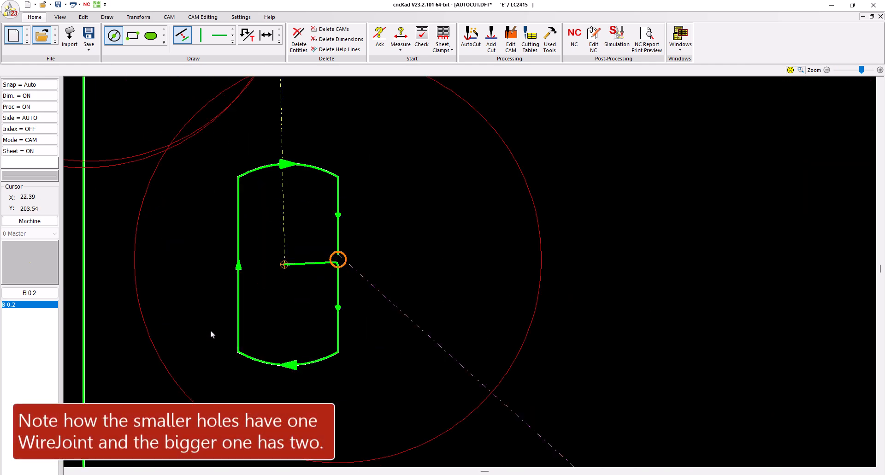
{"action": "scroll", "coordinate": [210, 330], "scroll_direction": "down", "scroll_amount": 4}
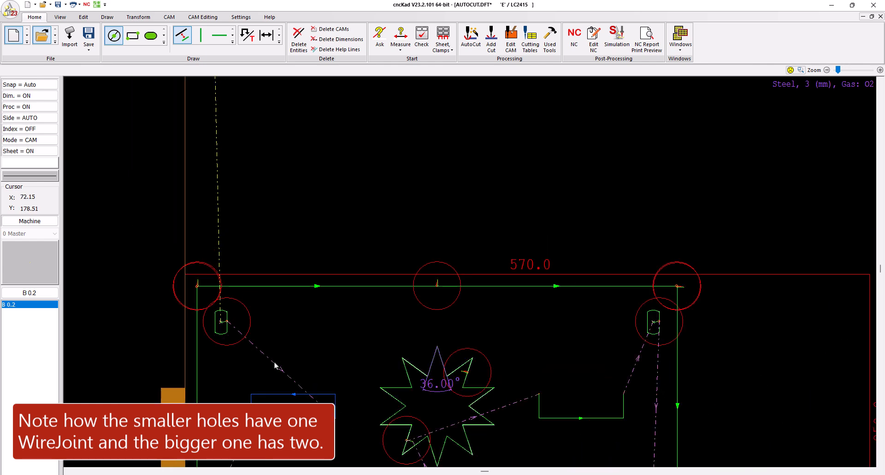
{"action": "scroll", "coordinate": [424, 447], "scroll_direction": "up", "scroll_amount": 4}
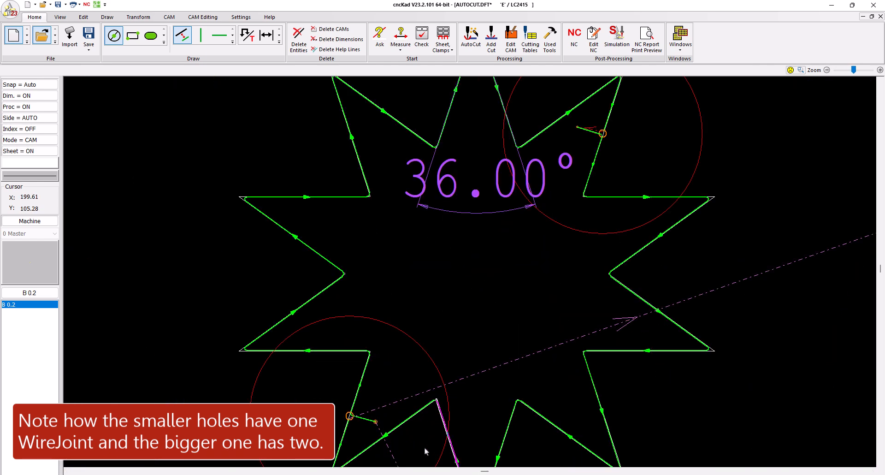
{"action": "scroll", "coordinate": [425, 444], "scroll_direction": "down", "scroll_amount": 4}
{"action": "middle_click_drag", "start_coordinate": [550, 425], "coordinate": [552, 302]}
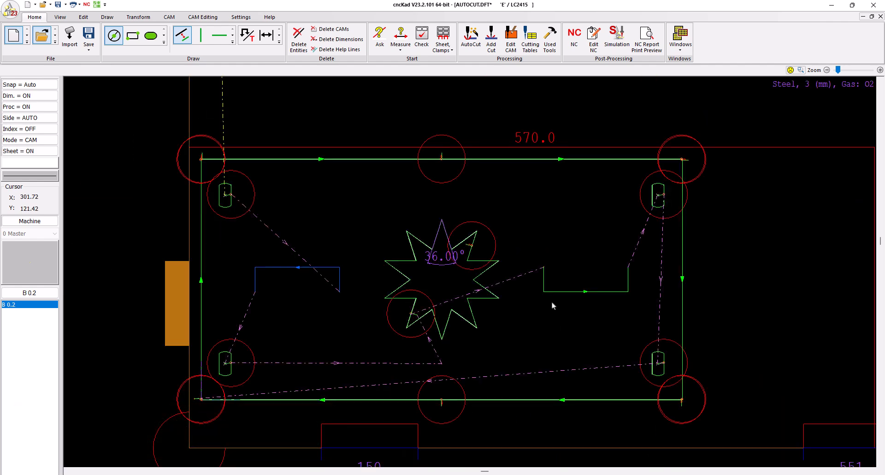